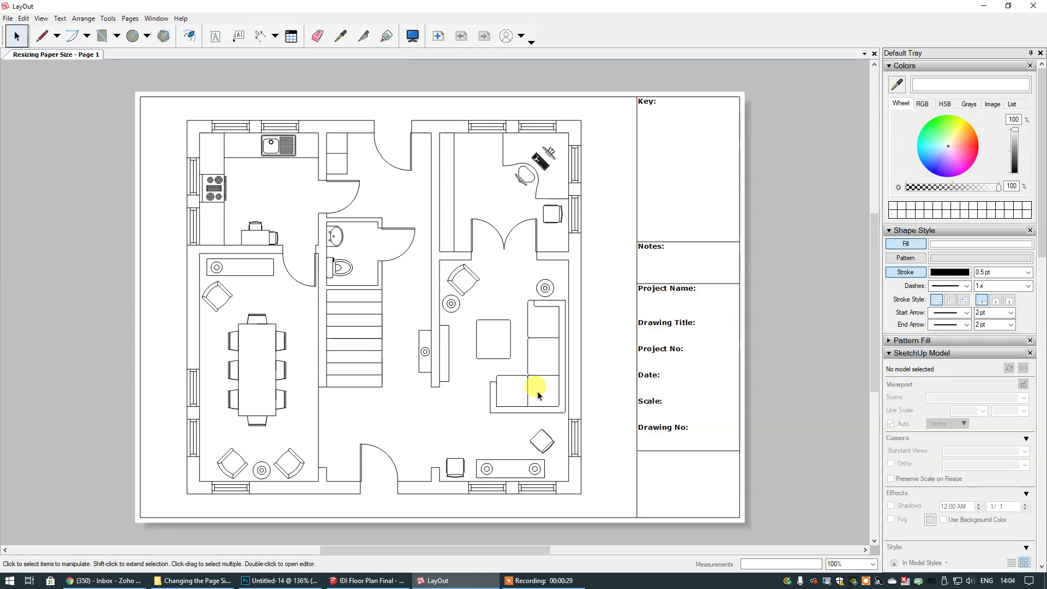
- Pick the Dimensions tool to start dimensioning the floor plan
{"action": "left_click", "coordinate": [259, 39]}
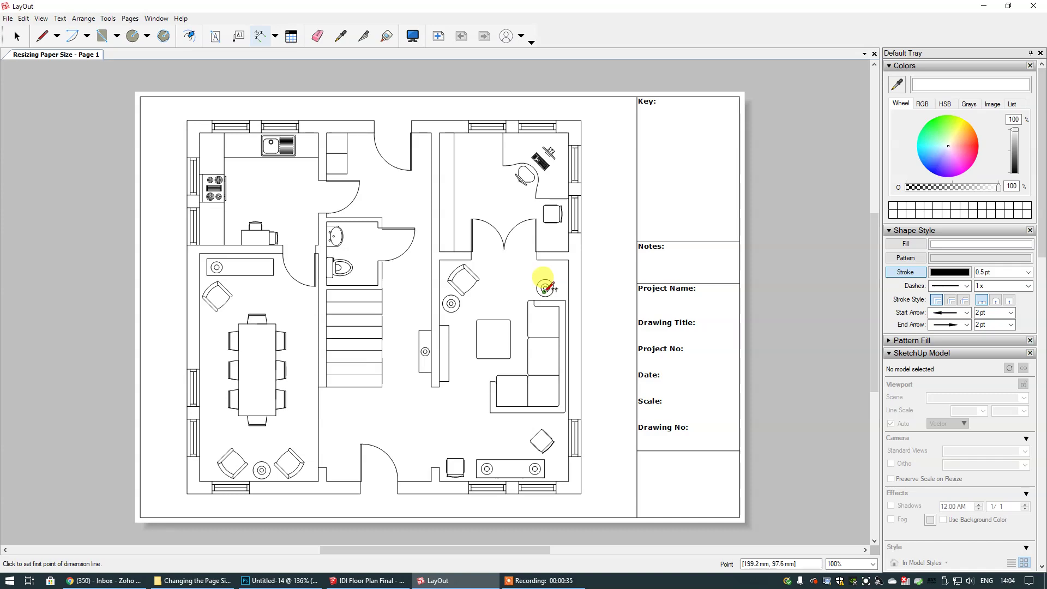
- Add the 9600 overall width dimension above the floor plan
{"action": "left_click", "coordinate": [187, 119]}
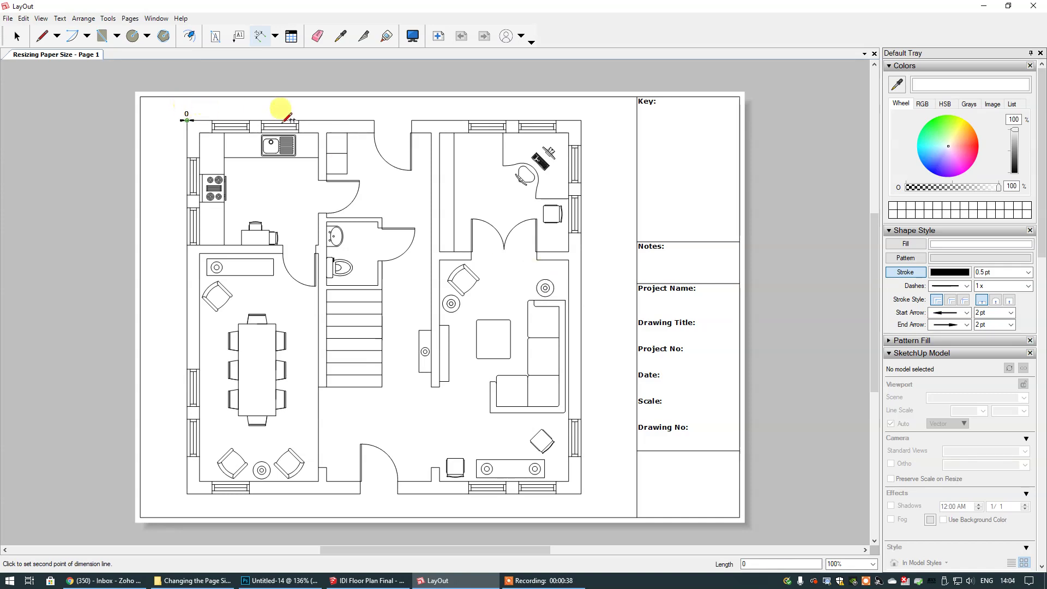
{"action": "left_click", "coordinate": [581, 120]}
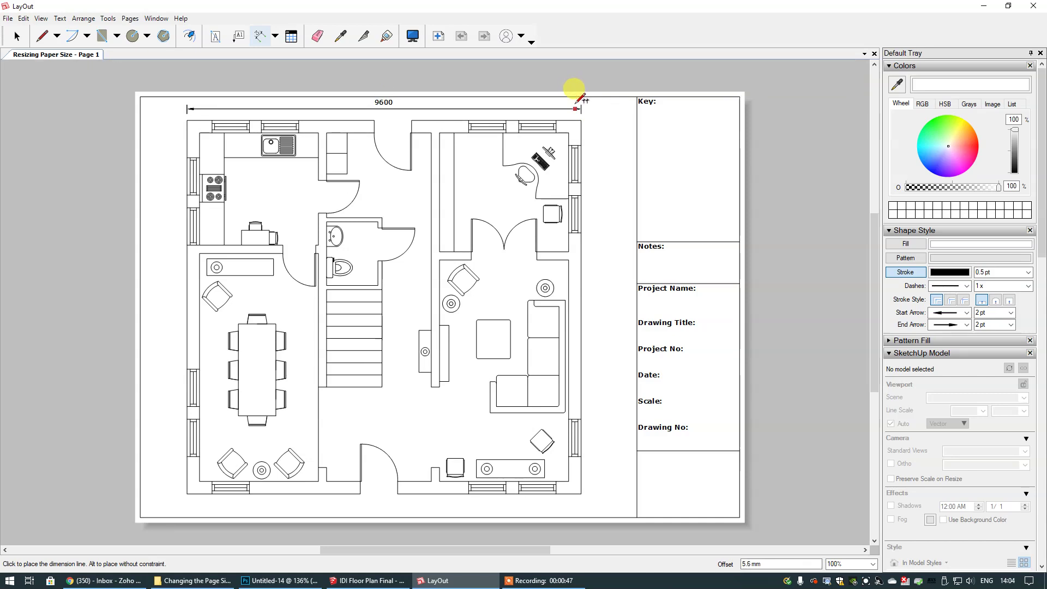
{"action": "left_click", "coordinate": [578, 103]}
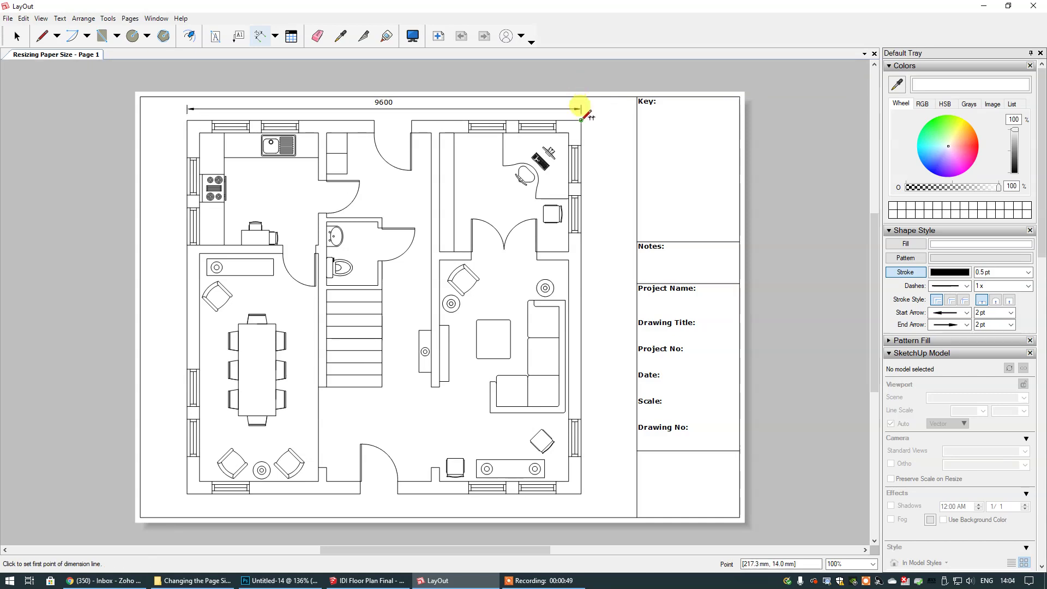
- Add the 9100 and 8490 height dimensions along the plan's right side
{"action": "left_click", "coordinate": [581, 119]}
{"action": "left_click", "coordinate": [580, 493]}
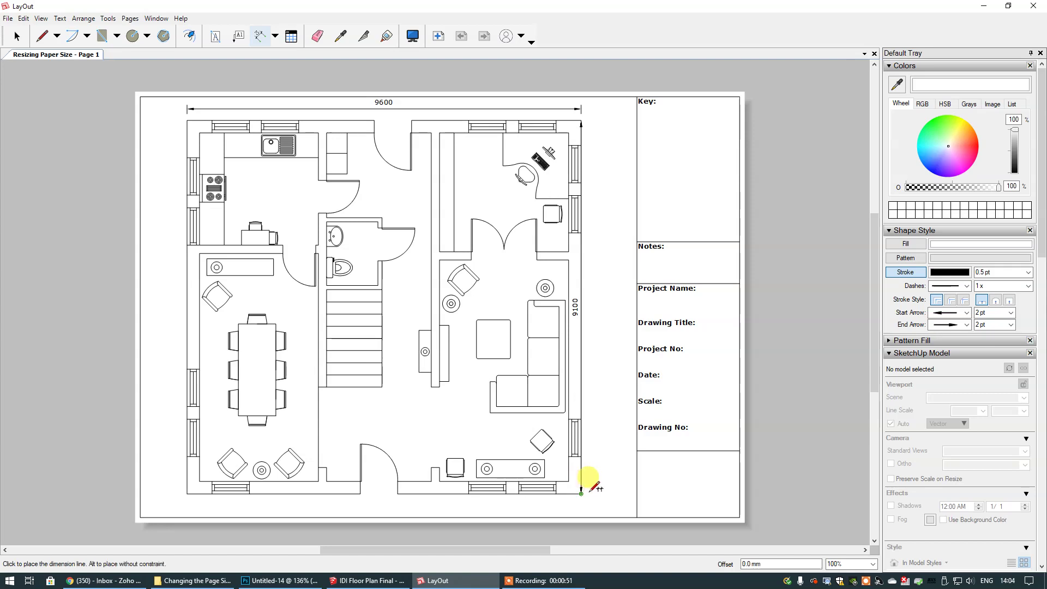
{"action": "left_click", "coordinate": [621, 493]}
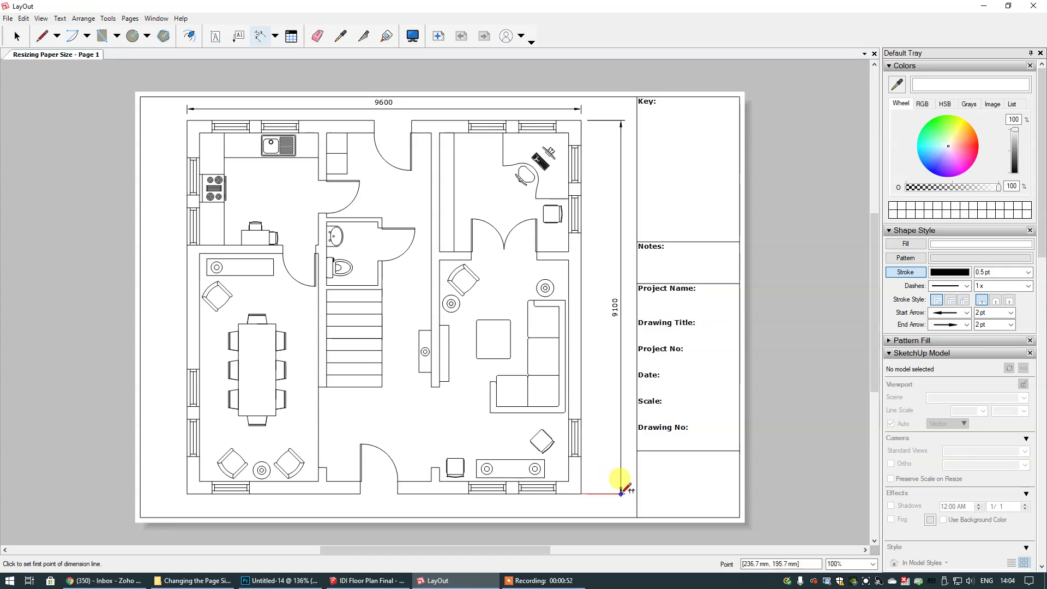
{"action": "left_click", "coordinate": [569, 132]}
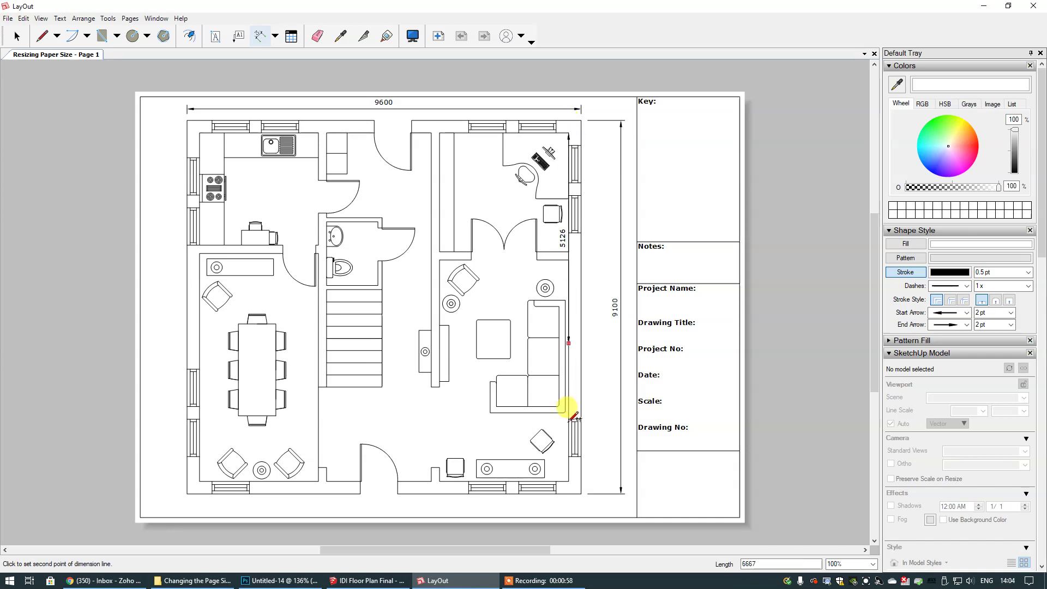
{"action": "left_click", "coordinate": [569, 479]}
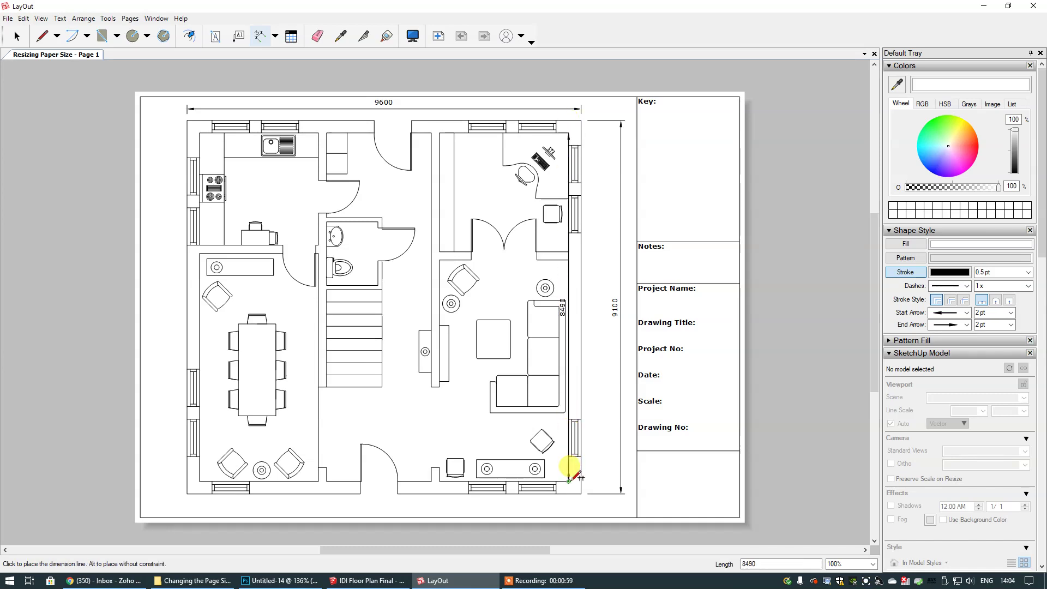
{"action": "left_click", "coordinate": [600, 479]}
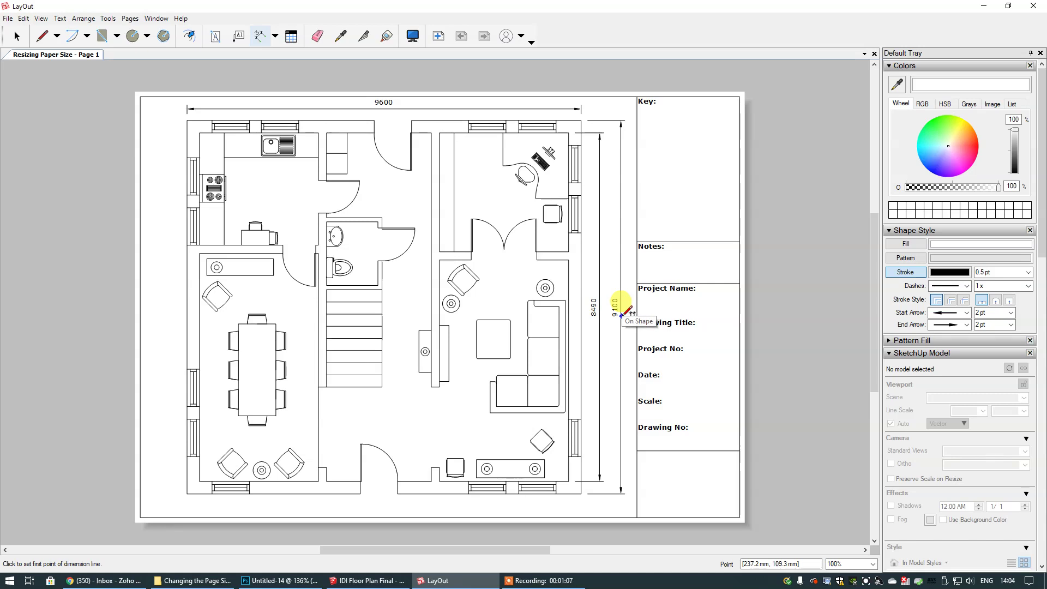
{"action": "left_click", "coordinate": [14, 38]}
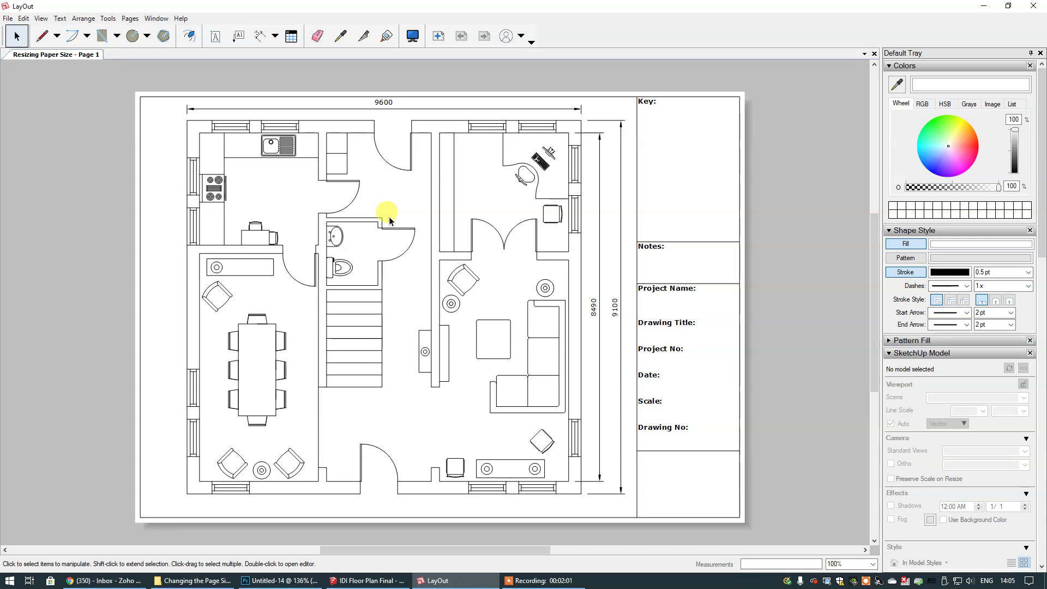
- Create a new document from the IDI A3 Template under My templates
{"action": "left_click", "coordinate": [7, 18]}
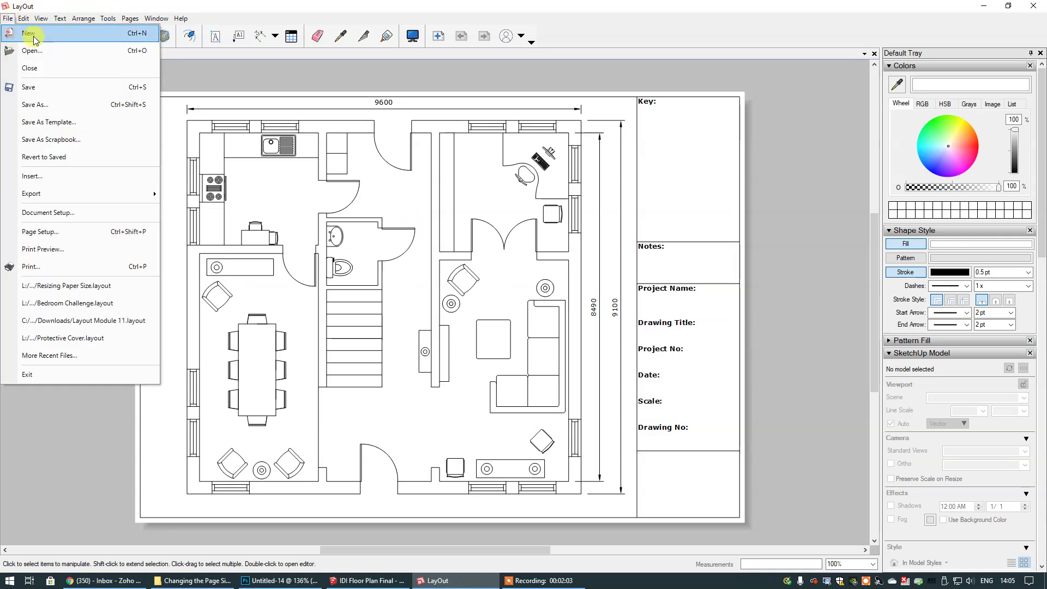
{"action": "key", "text": "Escape"}
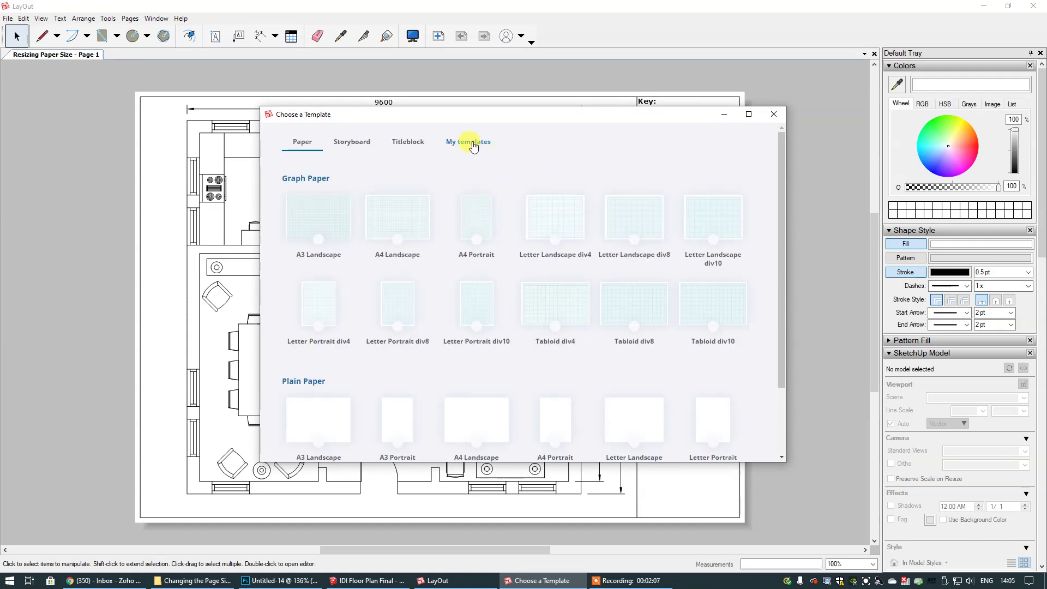
{"action": "left_click", "coordinate": [472, 146]}
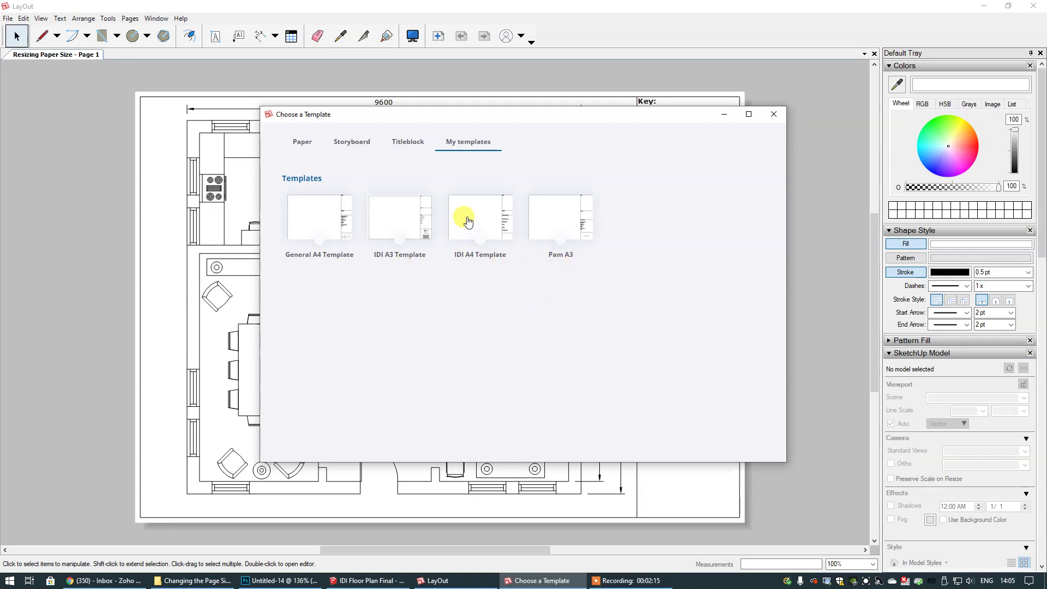
{"action": "double_click", "coordinate": [386, 218]}
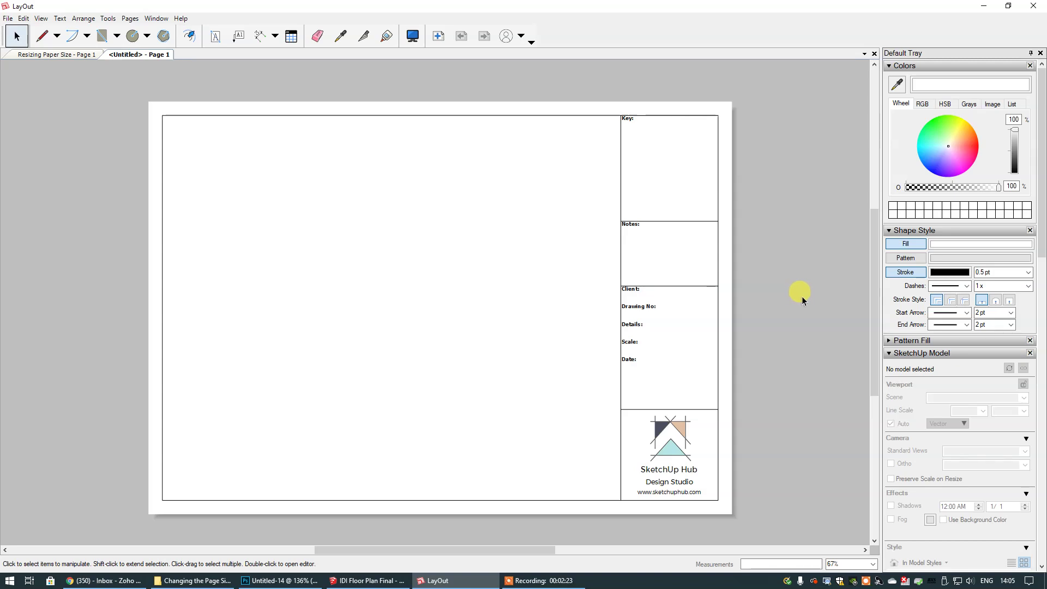
- Copy the floor plan viewport together with its 9600, 8490 and 9100 dimensions
{"action": "left_click", "coordinate": [42, 55]}
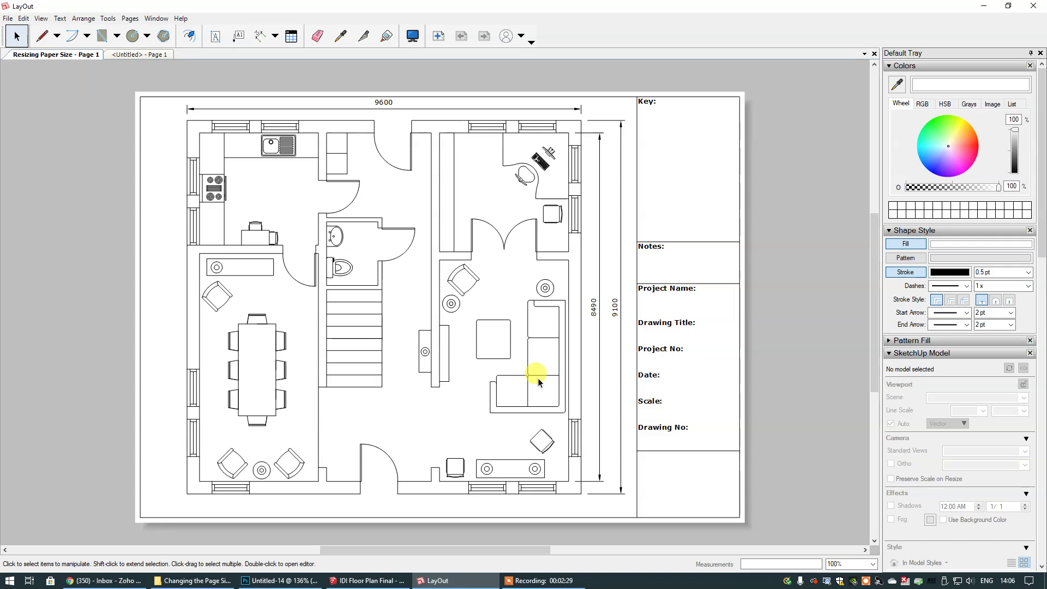
{"action": "left_click", "coordinate": [445, 328]}
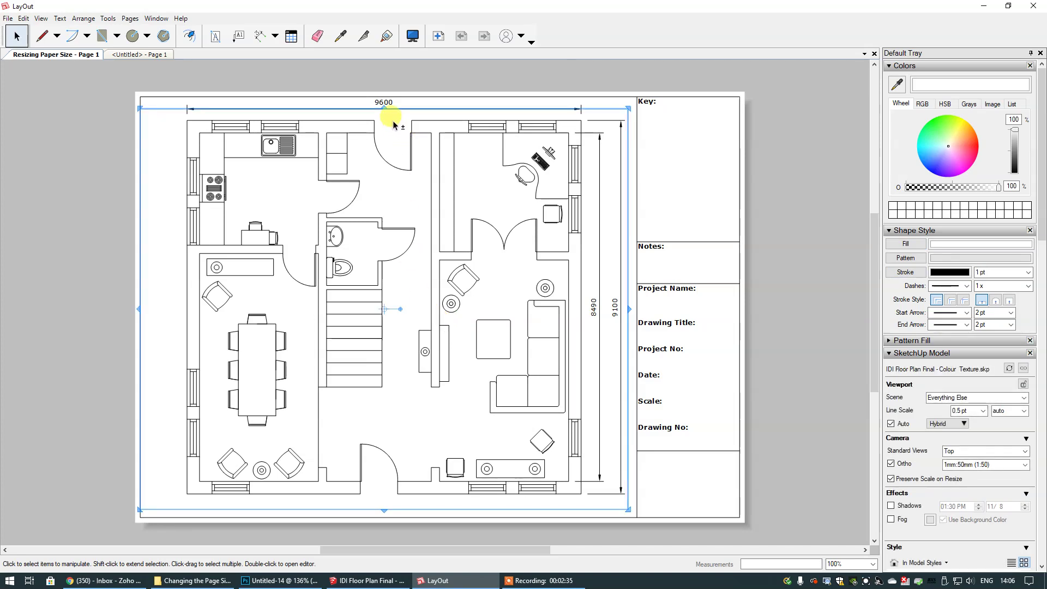
{"action": "left_click", "coordinate": [381, 102]}
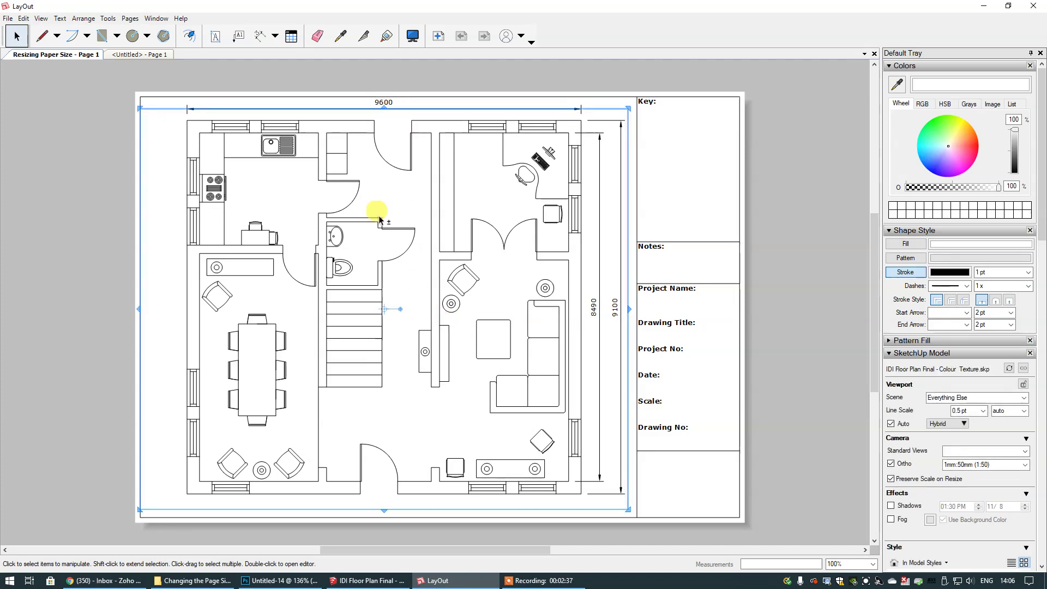
{"action": "left_click", "coordinate": [600, 308], "text": "shift"}
{"action": "left_click", "coordinate": [619, 314], "text": "shift"}
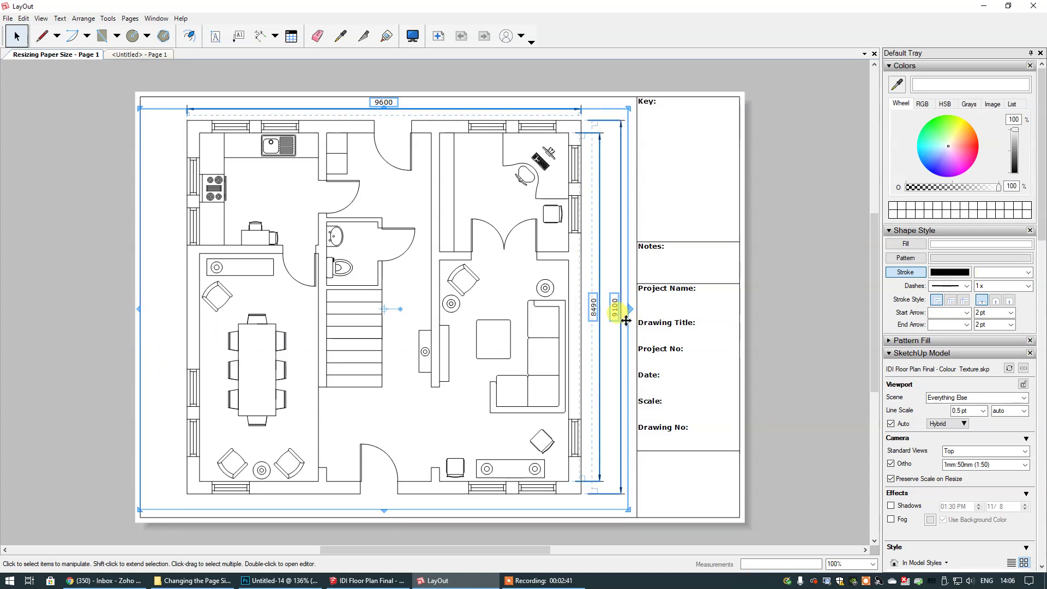
{"action": "left_click", "coordinate": [24, 18]}
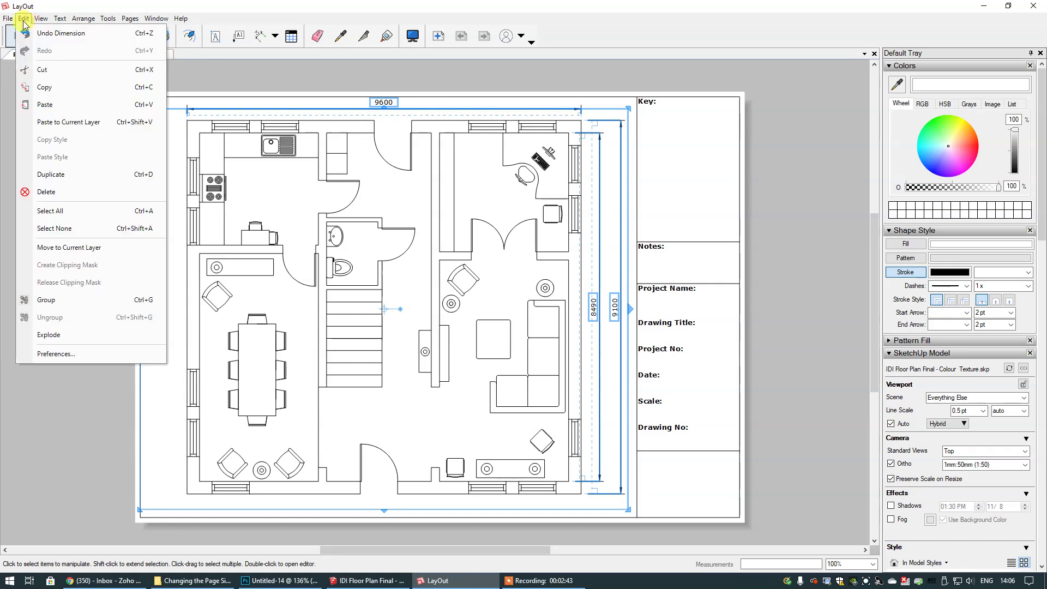
{"action": "left_click", "coordinate": [48, 87]}
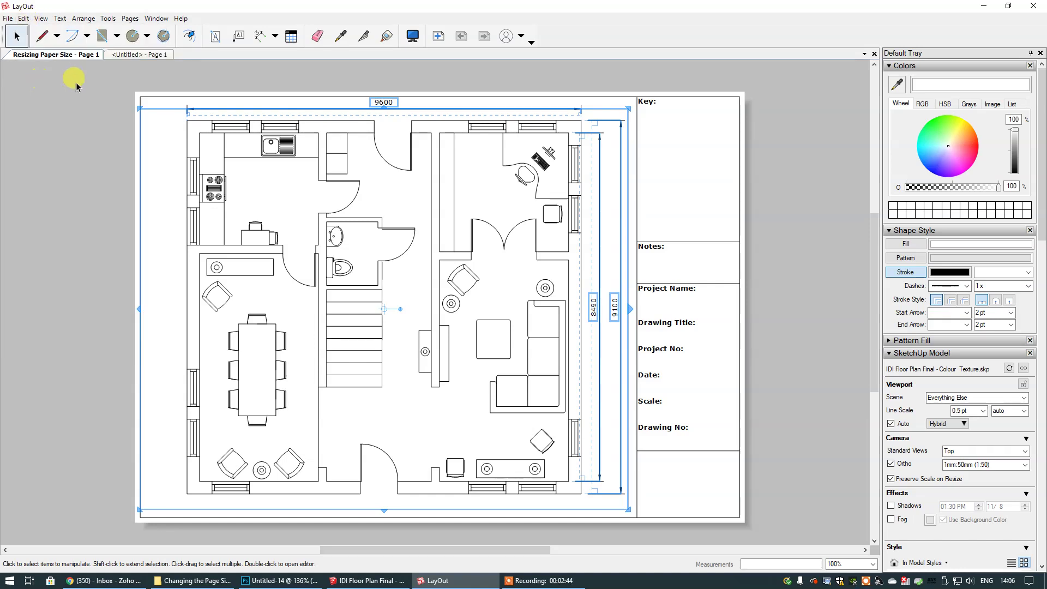
- Paste the plan and dimensions onto the untitled IDI A3 Template page
{"action": "left_click", "coordinate": [136, 55]}
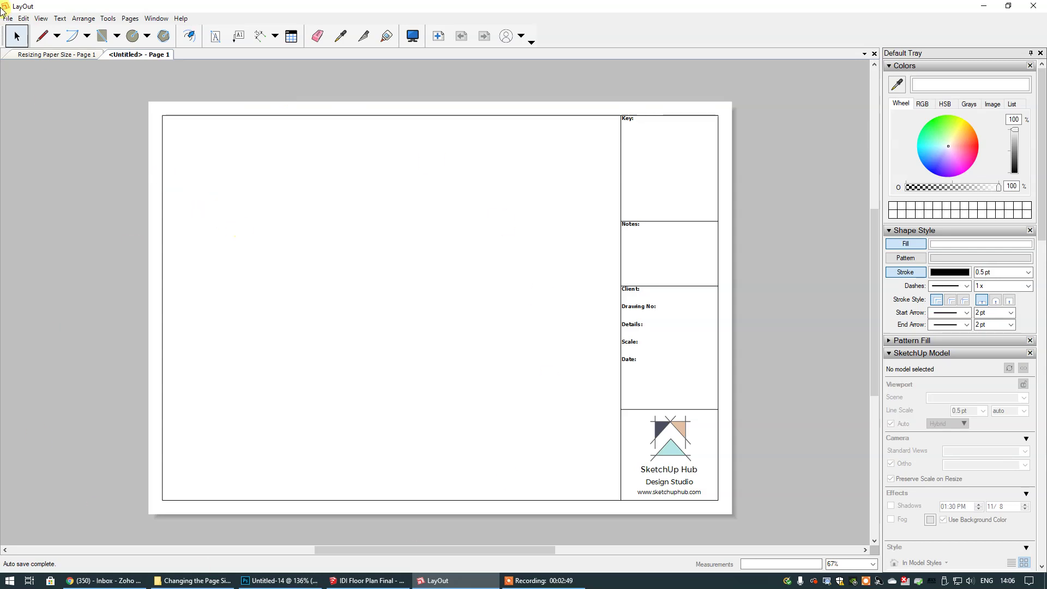
{"action": "left_click", "coordinate": [23, 19]}
{"action": "left_click", "coordinate": [49, 105]}
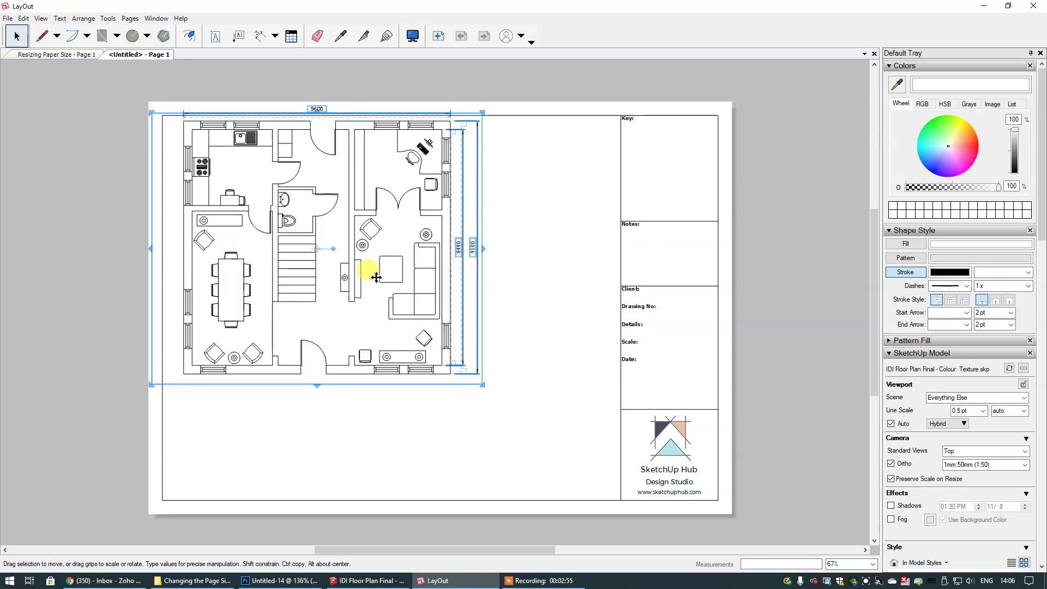
- Drag the pasted plan and its dimensions into the middle of the drawing area, then deselect
{"action": "left_click_drag", "start_coordinate": [376, 277], "coordinate": [451, 340]}
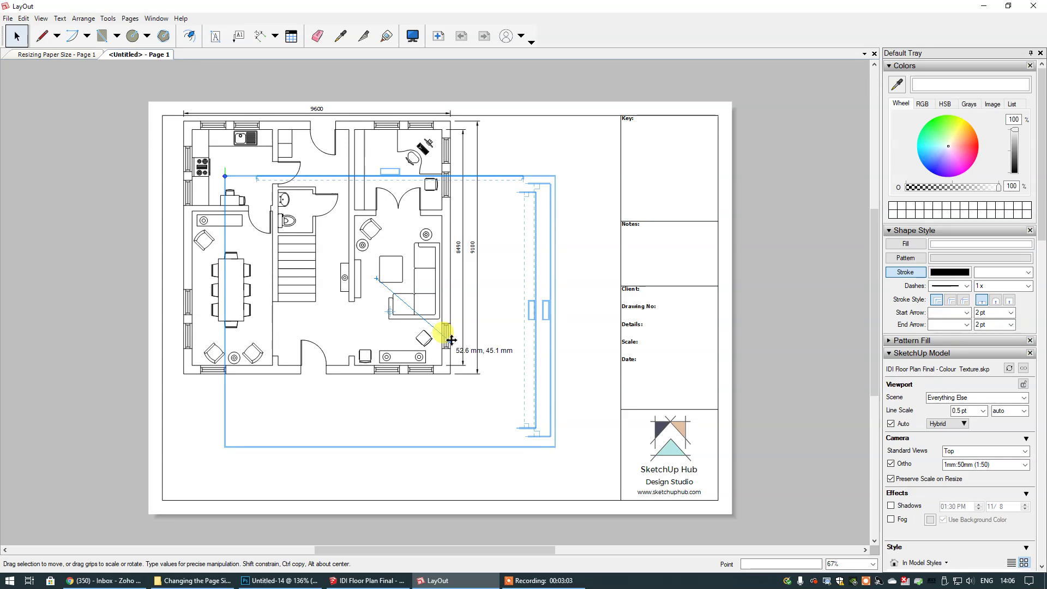
{"action": "left_click_drag", "start_coordinate": [451, 341], "coordinate": [449, 341]}
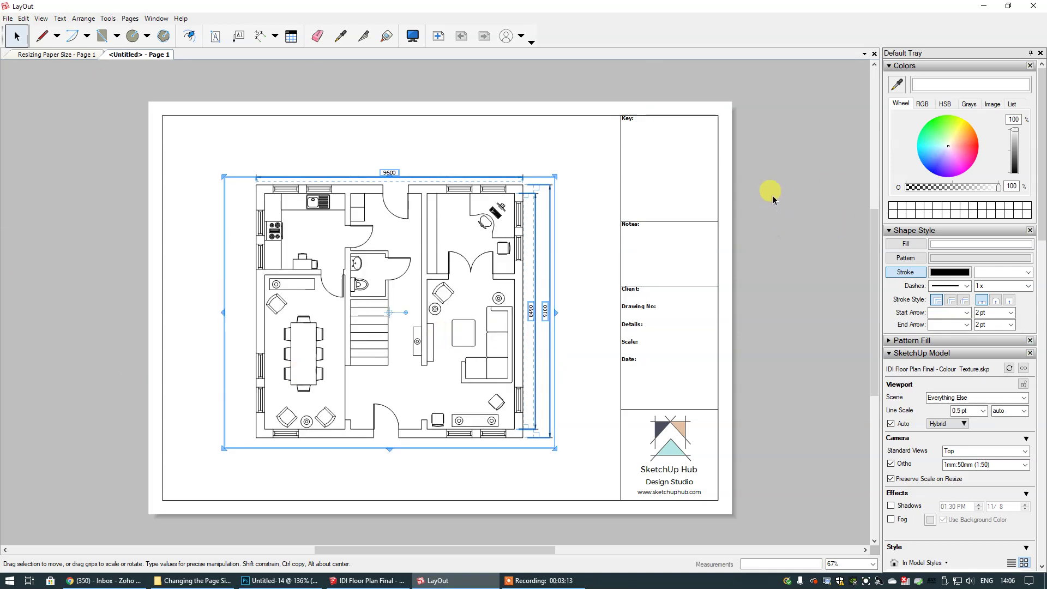
{"action": "left_click", "coordinate": [783, 244]}
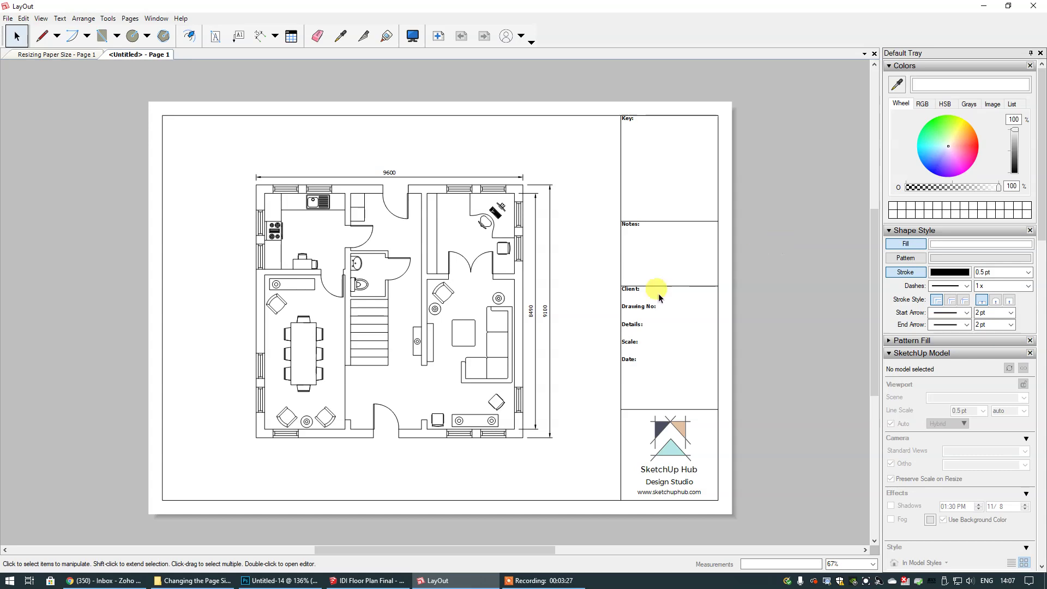
- Check the plan in the original document, then return to the untitled page with nothing selected
{"action": "left_click", "coordinate": [362, 281]}
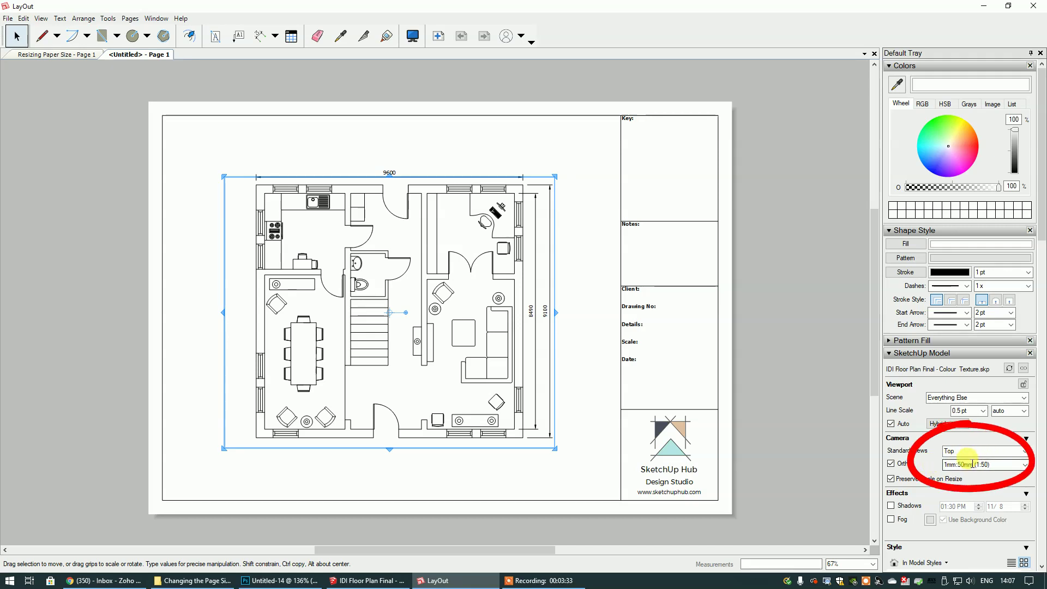
{"action": "left_click", "coordinate": [37, 55]}
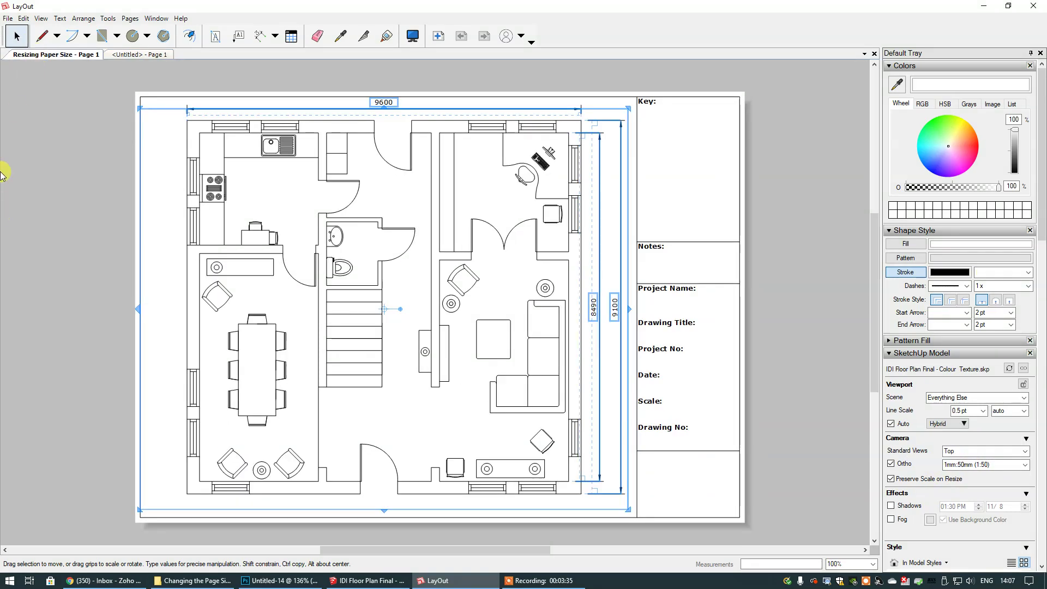
{"action": "left_click", "coordinate": [417, 283]}
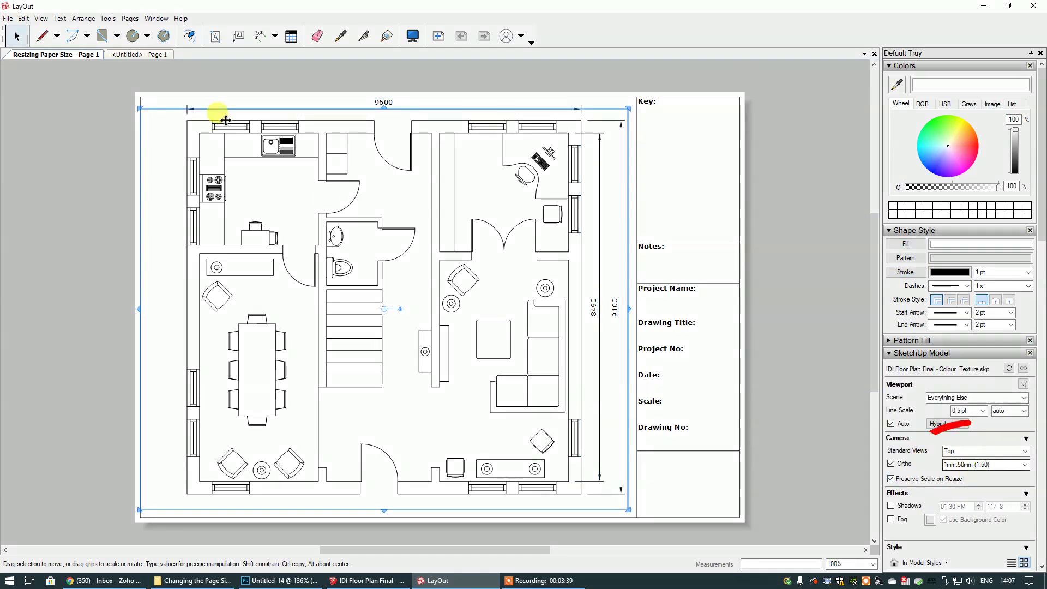
{"action": "left_click", "coordinate": [139, 55]}
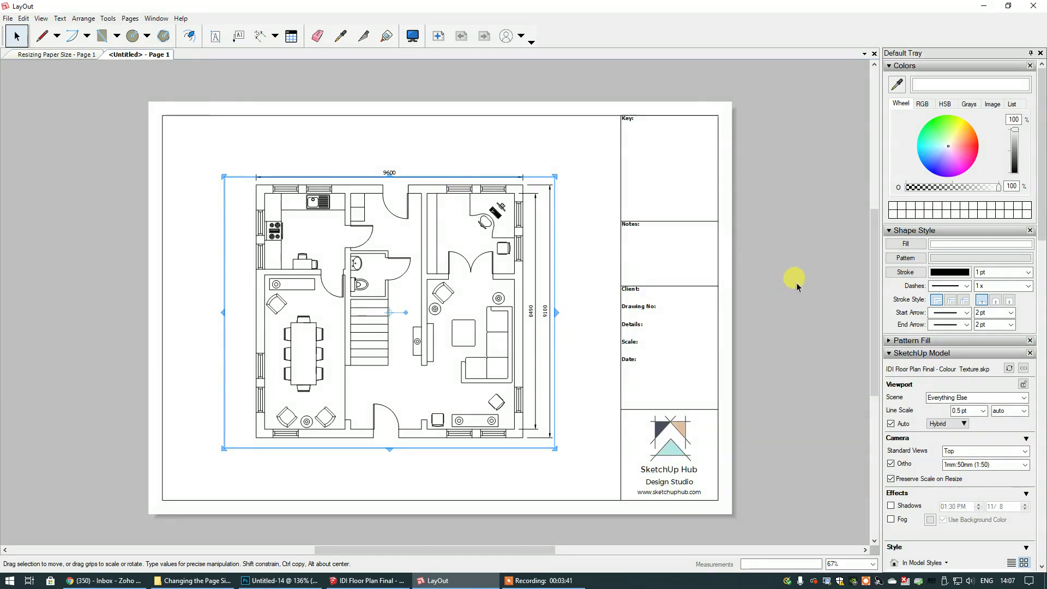
{"action": "left_click", "coordinate": [777, 262]}
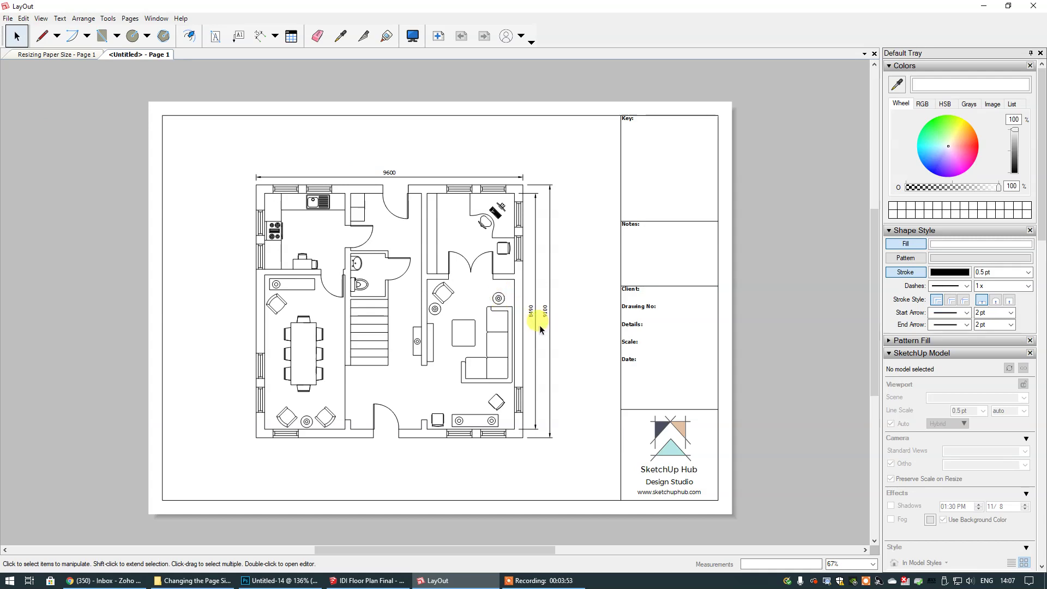
- Pull the 9600 dimension higher and push the 9100 and 8490 dimensions farther right
{"action": "left_click", "coordinate": [391, 172]}
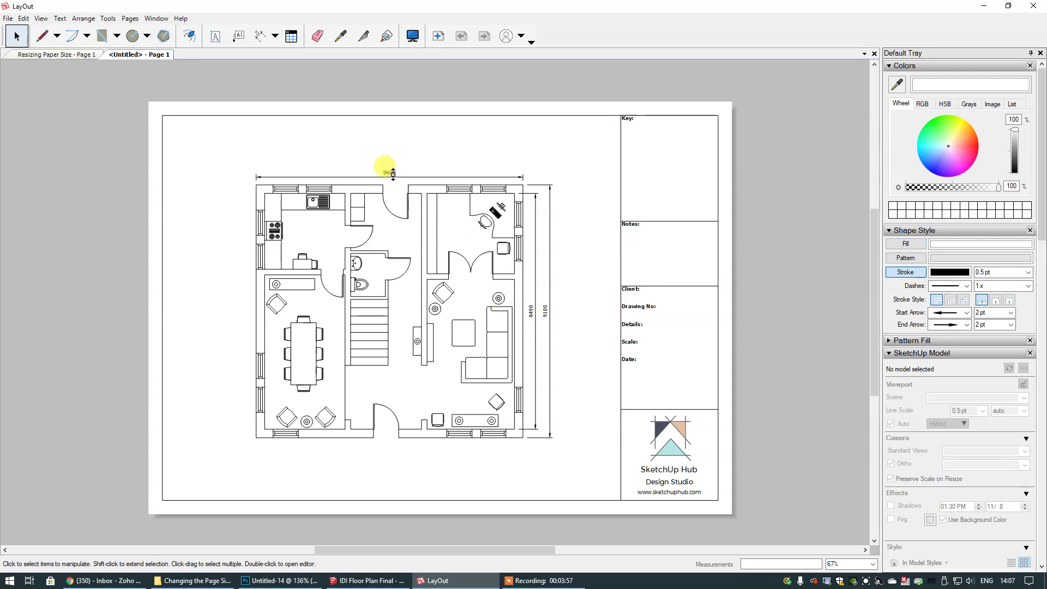
{"action": "scroll", "coordinate": [391, 174], "scroll_direction": "up", "scroll_amount": 5}
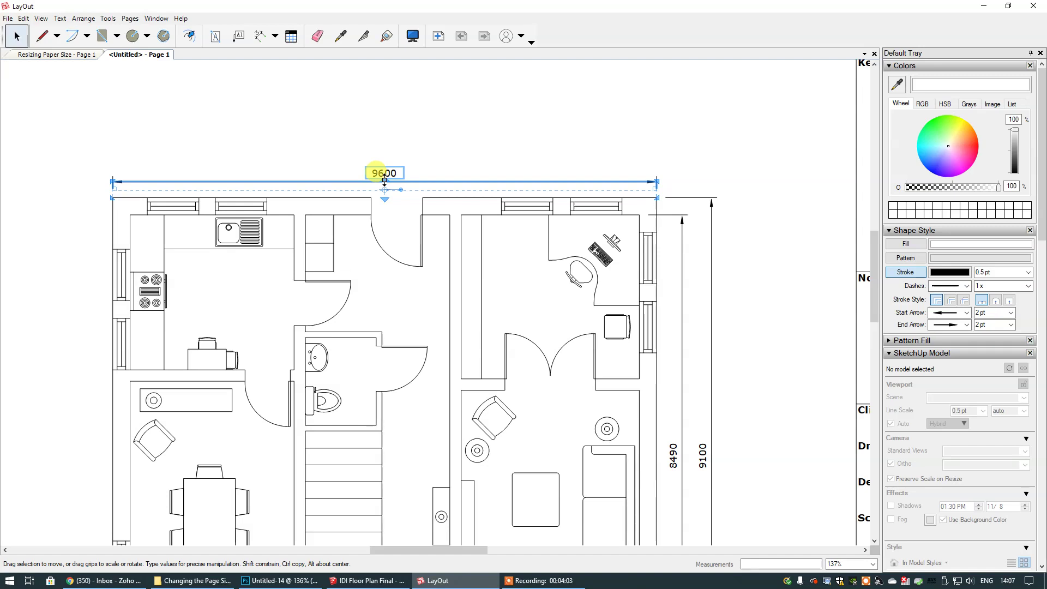
{"action": "left_click_drag", "start_coordinate": [384, 180], "coordinate": [385, 157]}
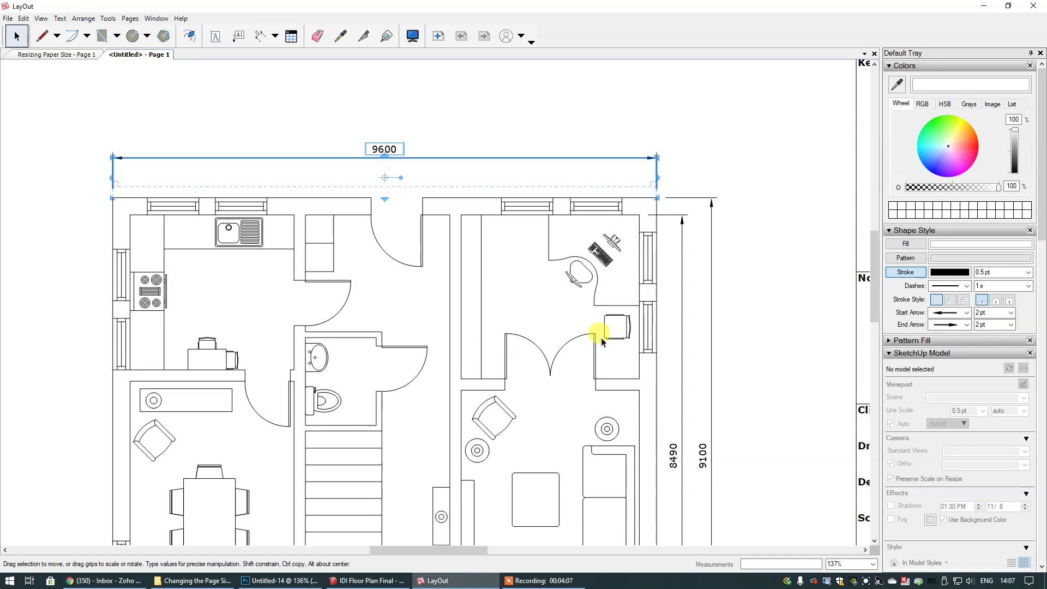
{"action": "left_click", "coordinate": [706, 450]}
{"action": "left_click", "coordinate": [706, 450]}
{"action": "left_click_drag", "start_coordinate": [706, 450], "coordinate": [742, 454]}
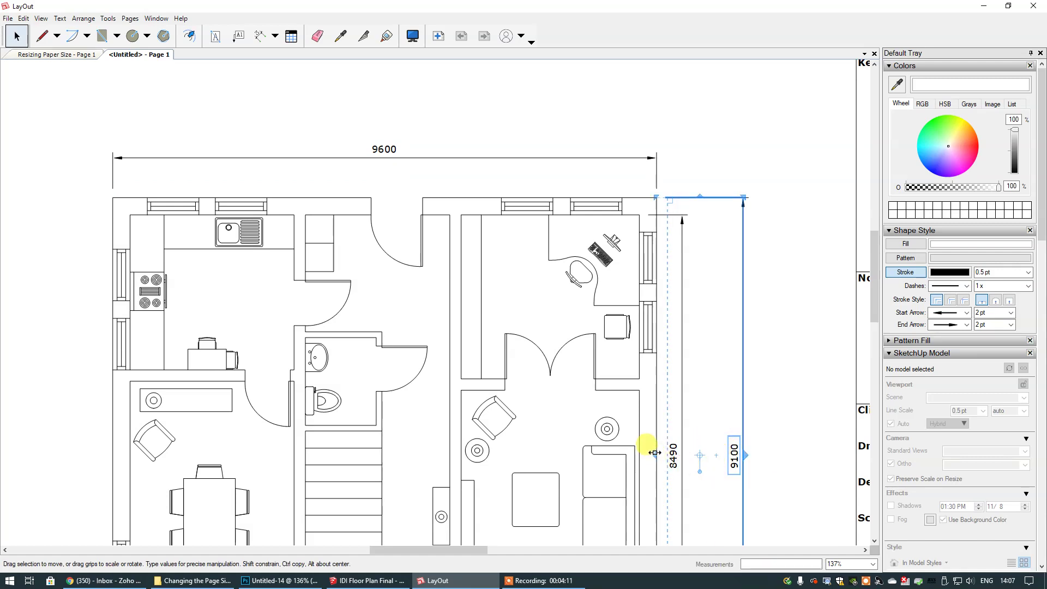
{"action": "left_click", "coordinate": [753, 455]}
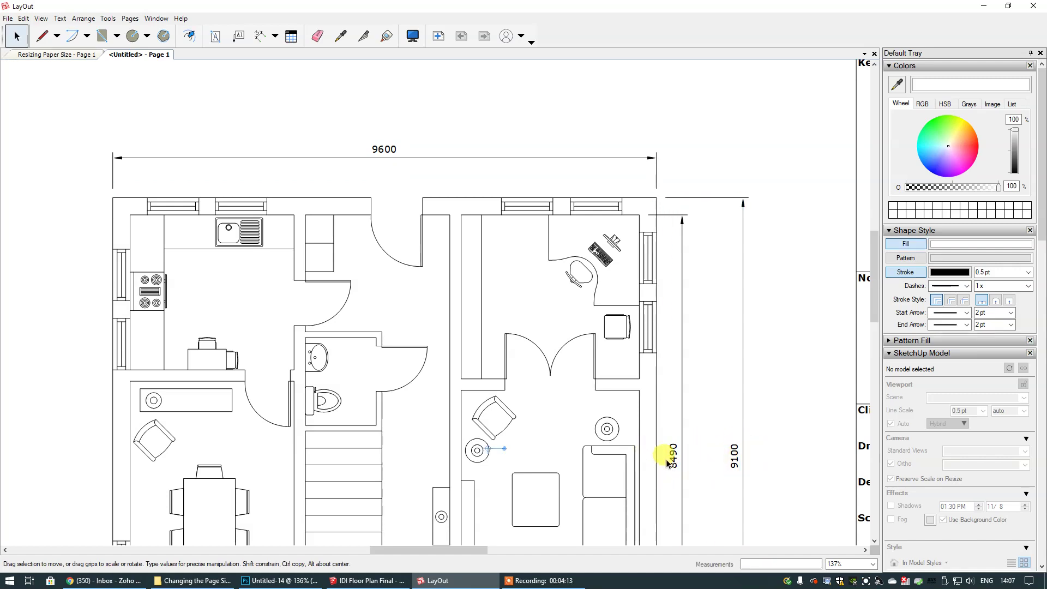
{"action": "left_click", "coordinate": [674, 463]}
{"action": "left_click_drag", "start_coordinate": [674, 455], "coordinate": [699, 455]}
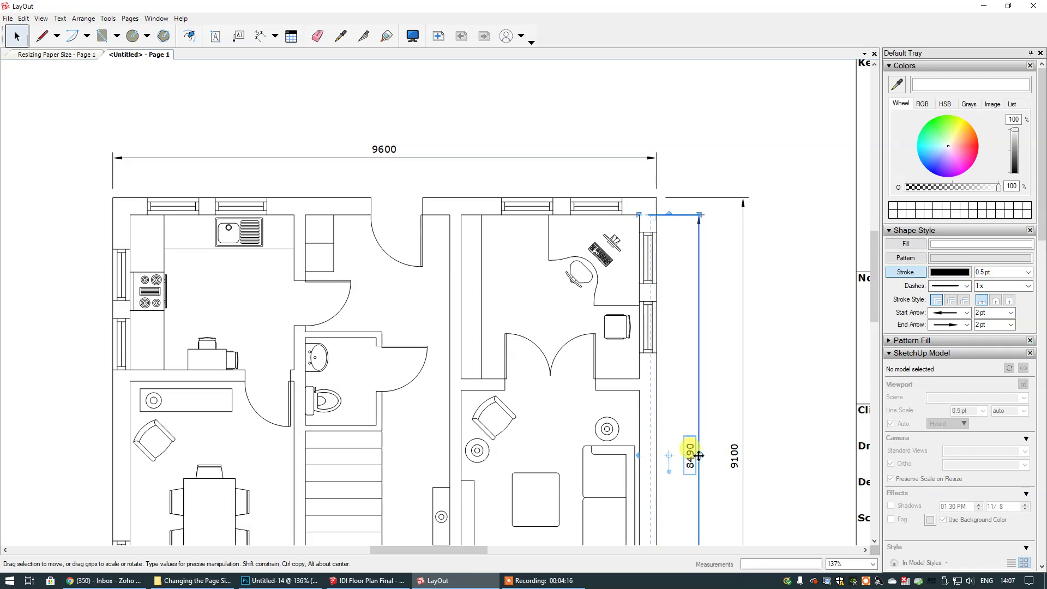
- Zoom to fit the page, then return to the Resizing Paper Size document, deselected
{"action": "left_click", "coordinate": [41, 18]}
{"action": "left_click", "coordinate": [82, 233]}
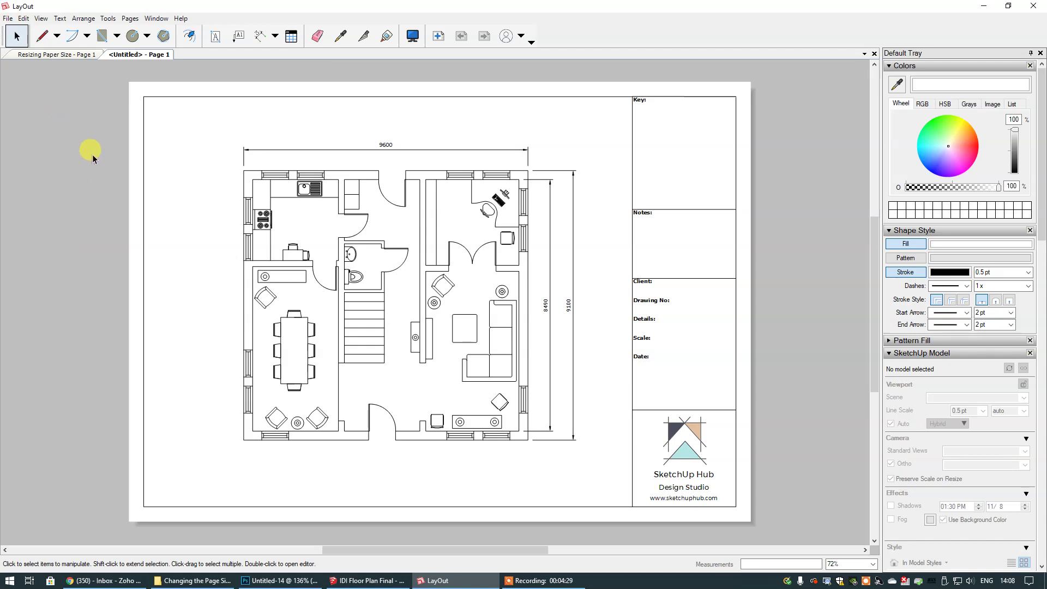
{"action": "left_click", "coordinate": [58, 54]}
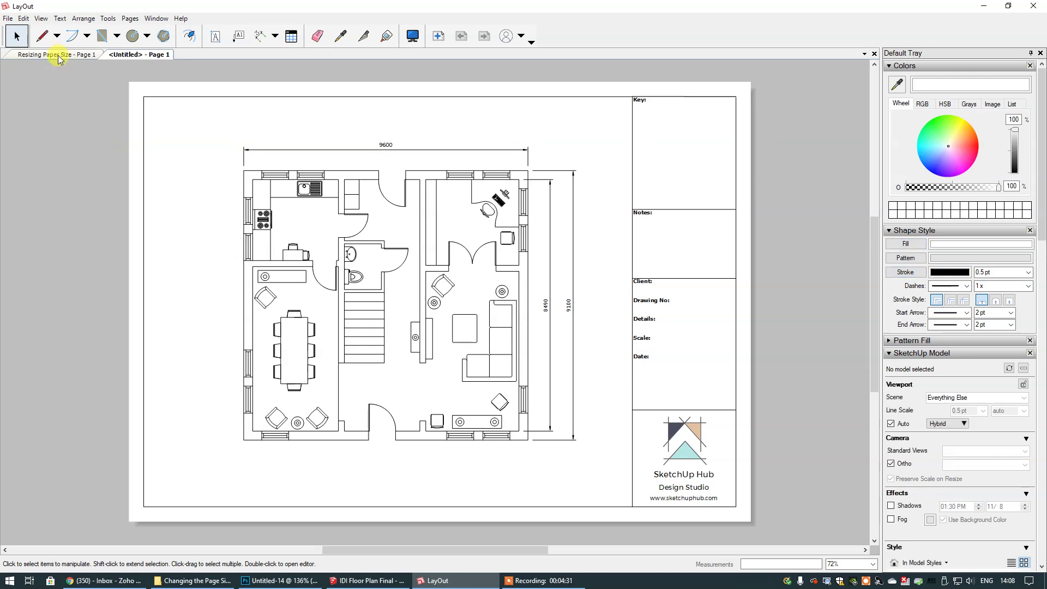
{"action": "left_click", "coordinate": [800, 253]}
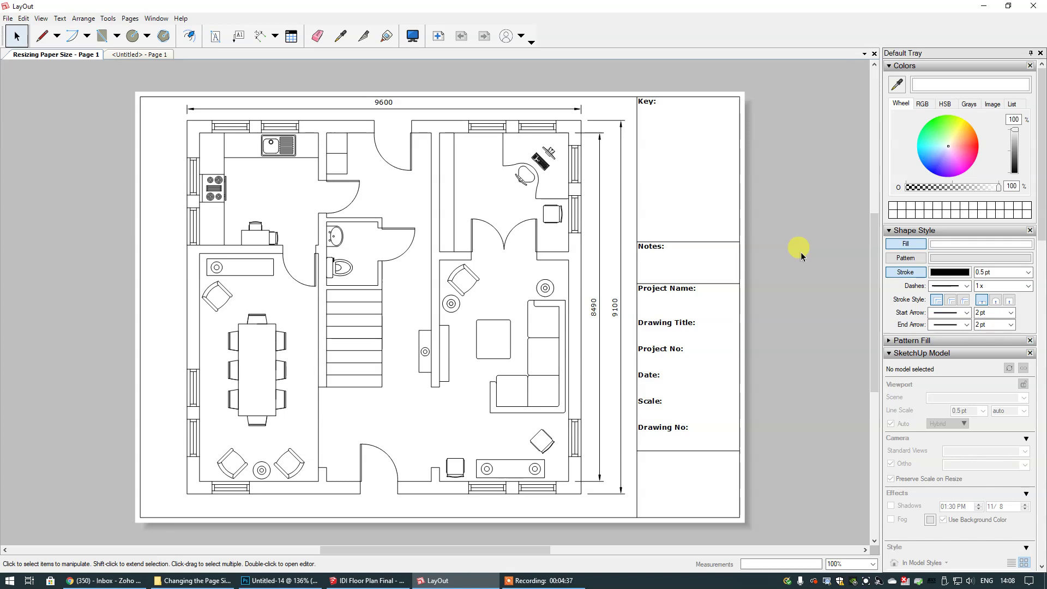
- Set the Document Setup paper size to A3 (297 x 420 mm)
{"action": "left_click", "coordinate": [8, 18]}
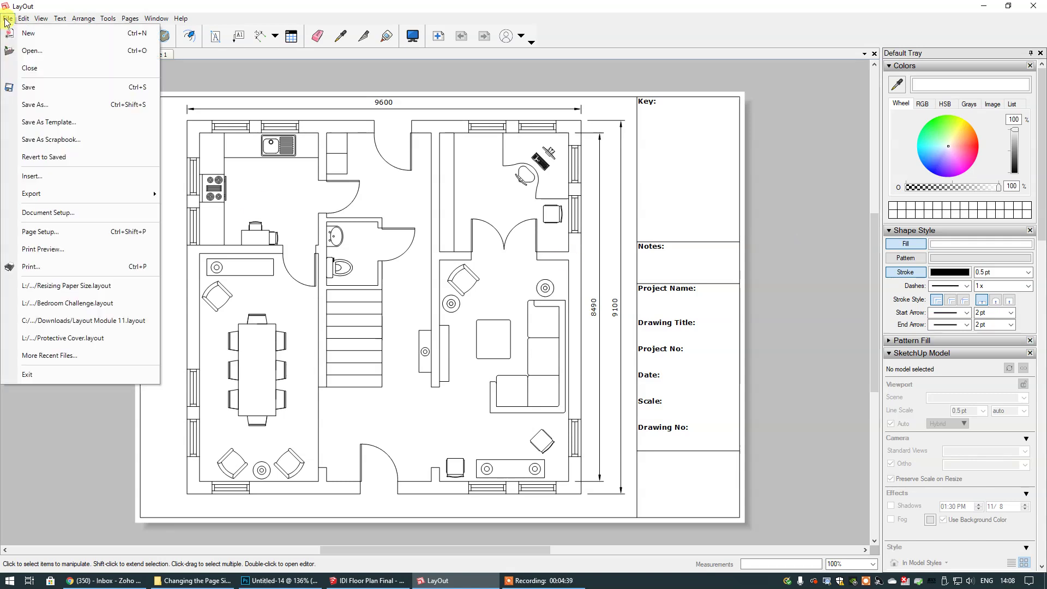
{"action": "left_click", "coordinate": [54, 212]}
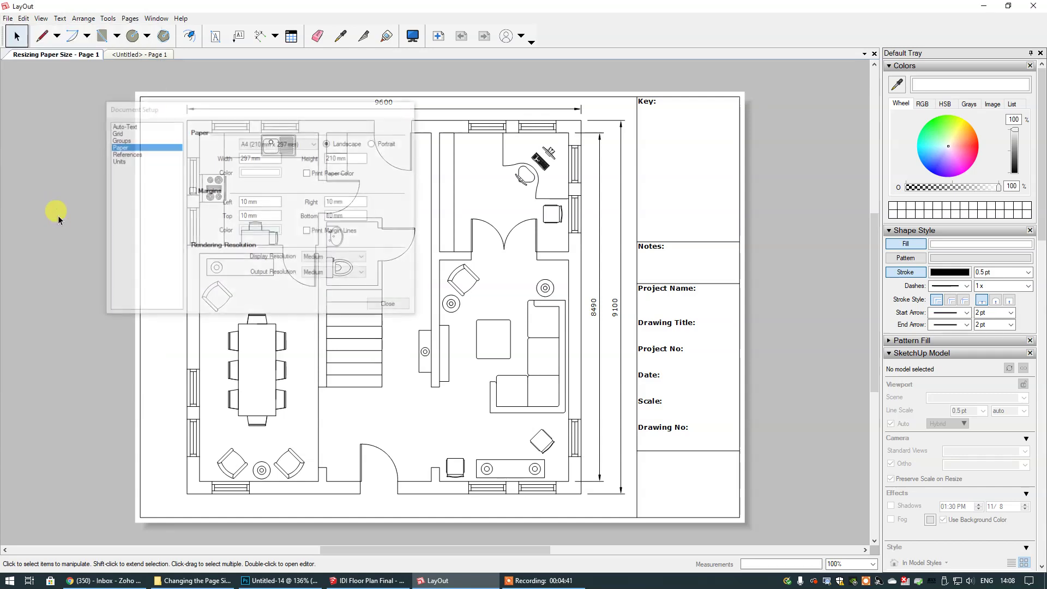
{"action": "left_click", "coordinate": [315, 144]}
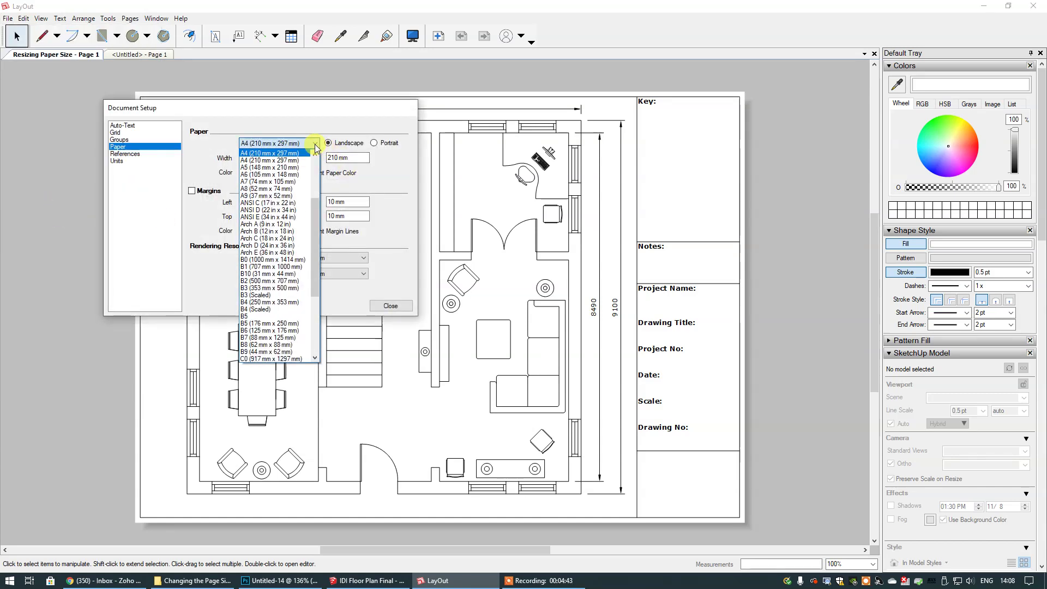
{"action": "scroll", "coordinate": [276, 185], "scroll_direction": "up", "scroll_amount": 2}
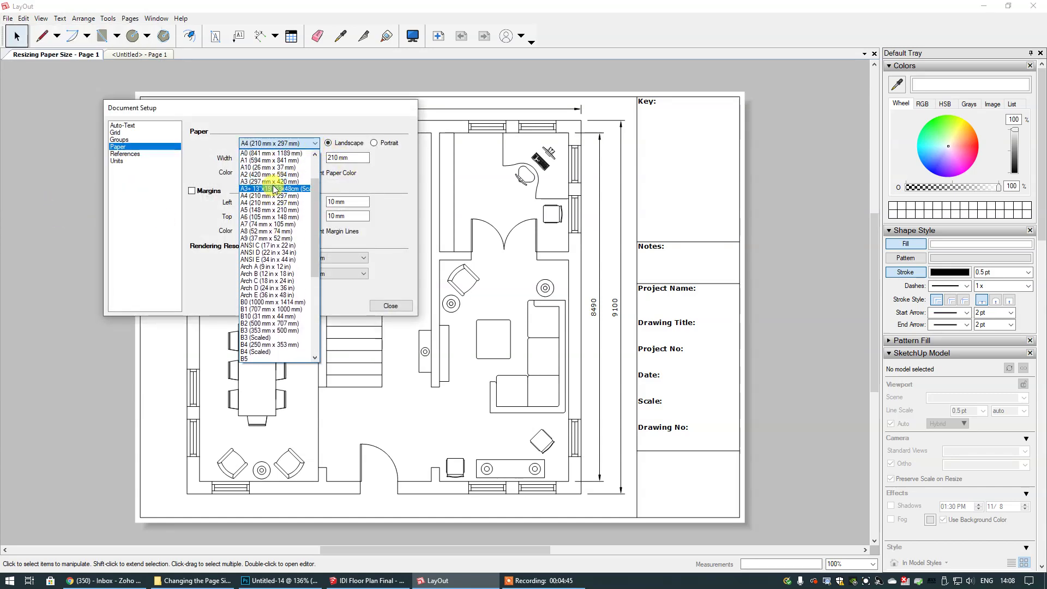
{"action": "left_click", "coordinate": [269, 182]}
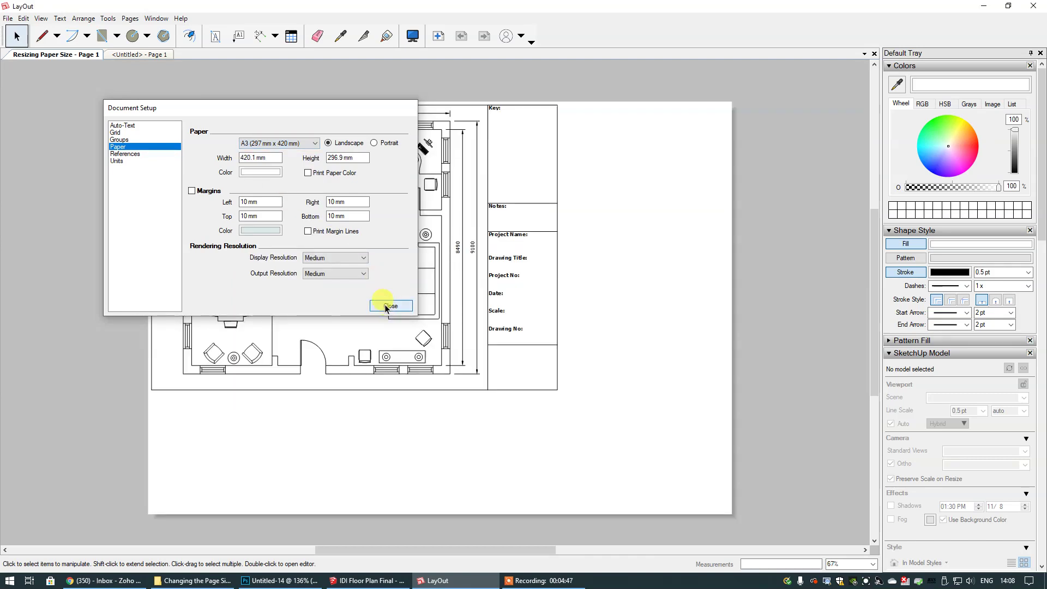
{"action": "left_click", "coordinate": [385, 307]}
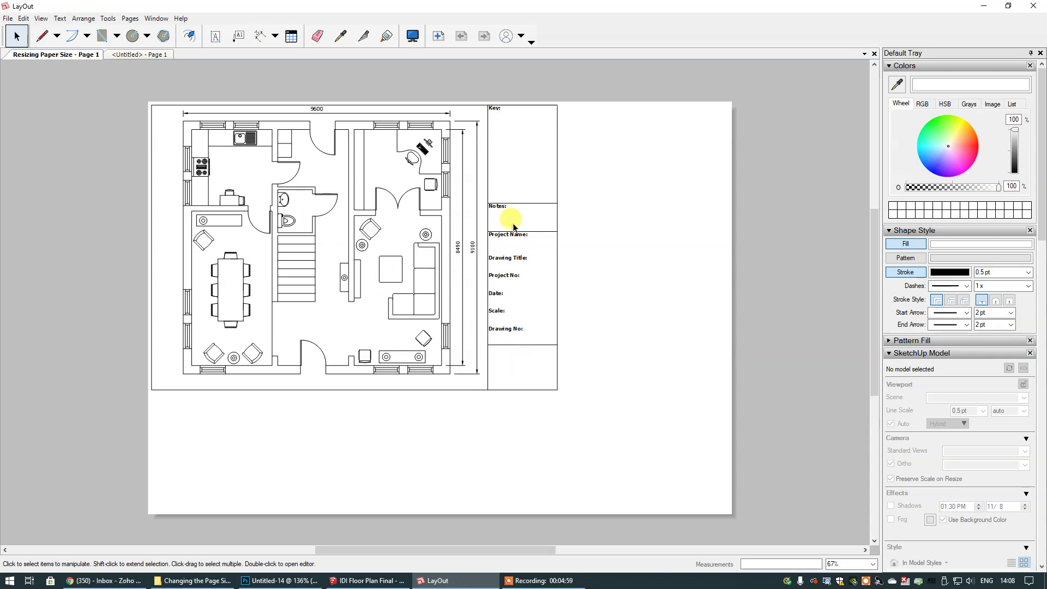
- Drag the border frame's right and bottom grips out to the A3 page edges
{"action": "left_click", "coordinate": [557, 152]}
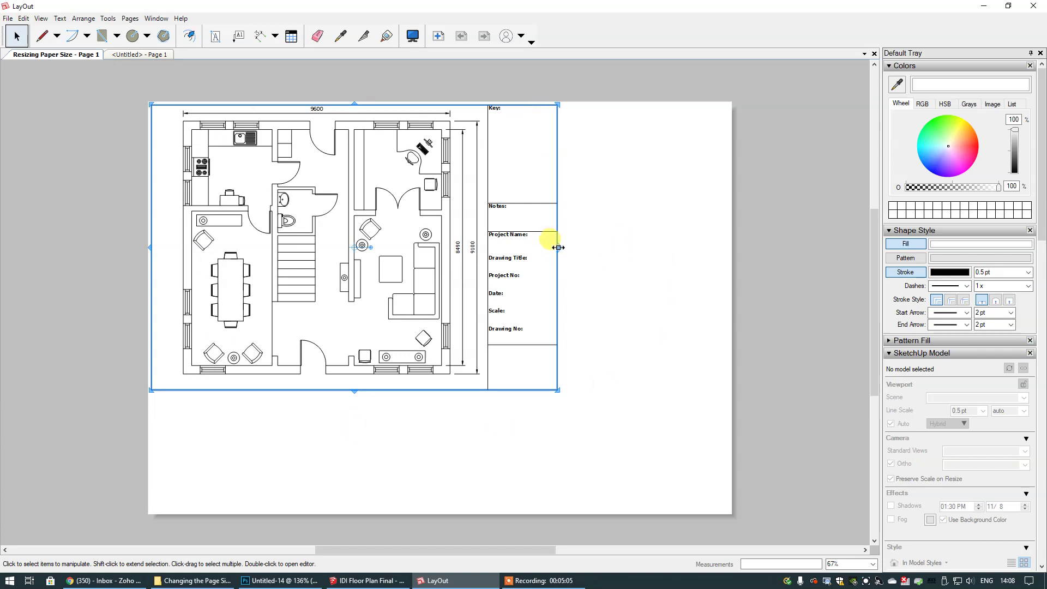
{"action": "left_click_drag", "start_coordinate": [559, 247], "coordinate": [728, 245]}
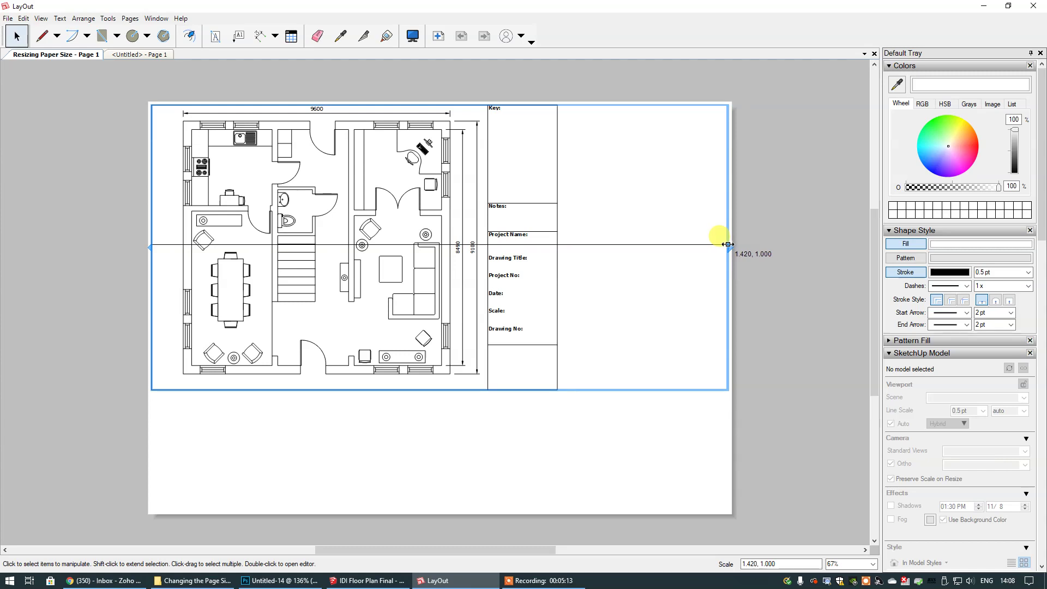
{"action": "left_click_drag", "start_coordinate": [729, 244], "coordinate": [729, 244]}
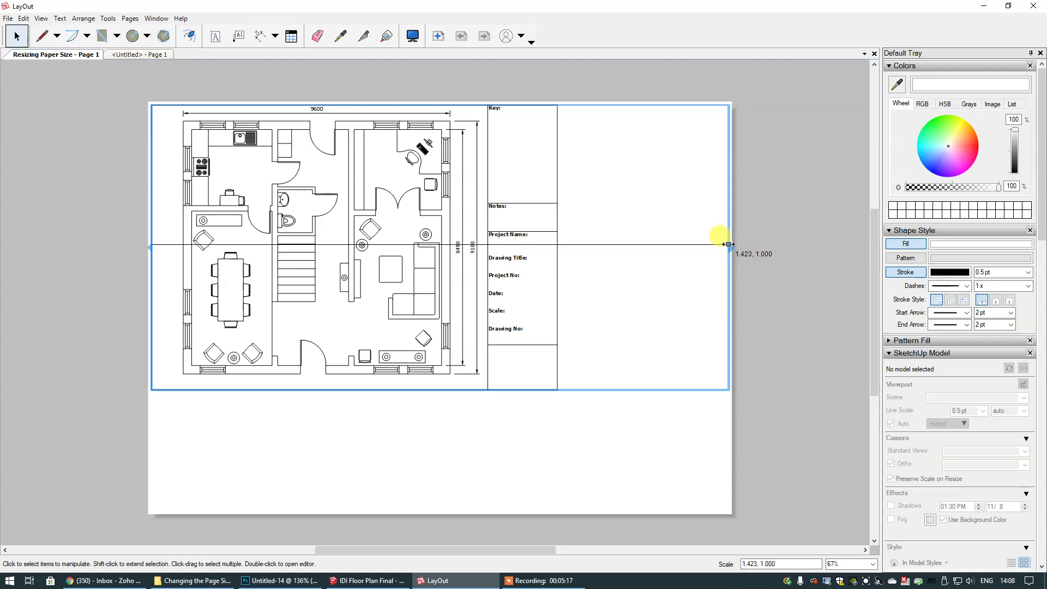
{"action": "left_click_drag", "start_coordinate": [728, 245], "coordinate": [729, 244]}
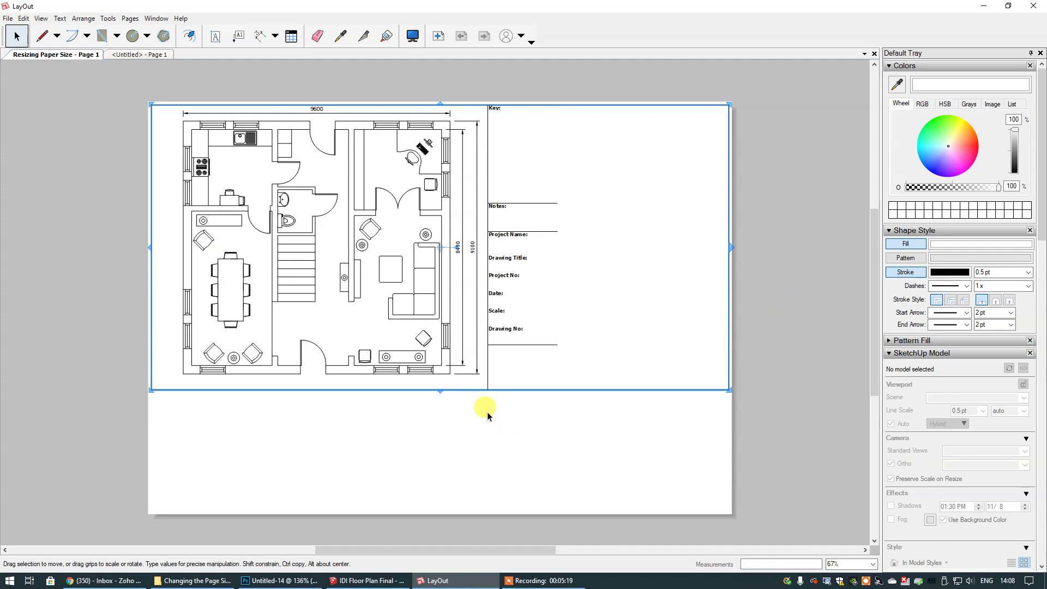
{"action": "left_click_drag", "start_coordinate": [441, 390], "coordinate": [444, 511]}
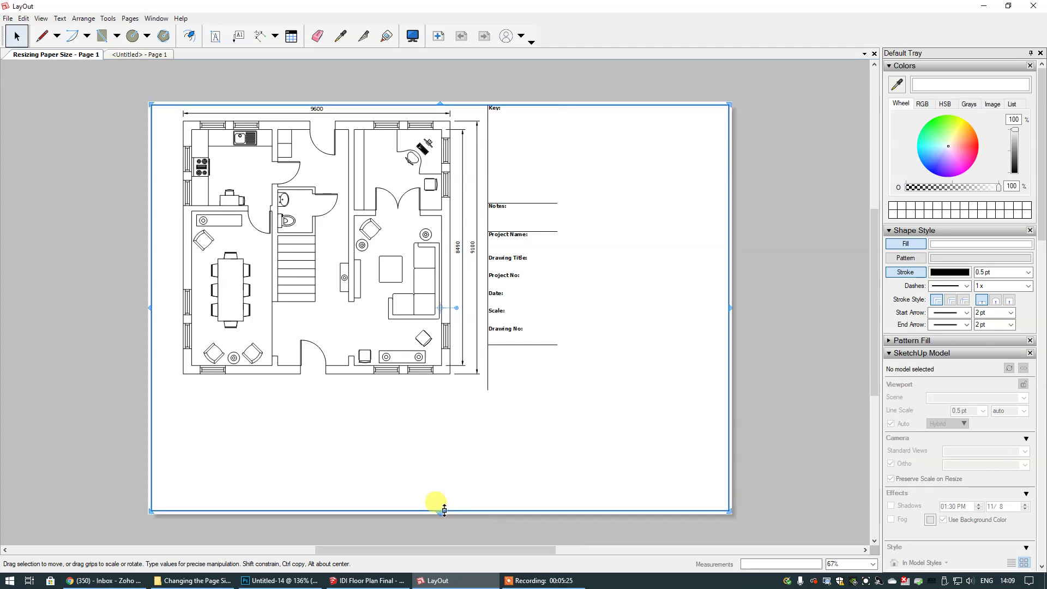
{"action": "left_click", "coordinate": [807, 293]}
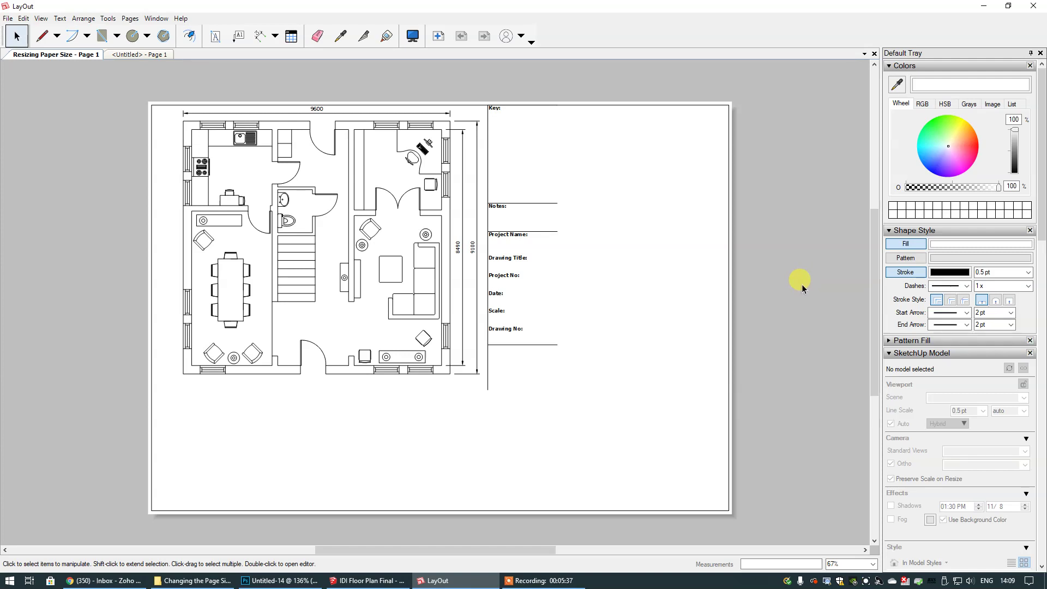
- Apply Center Vertically on Page and Horizontally on Page to the border frame
{"action": "left_click", "coordinate": [685, 390]}
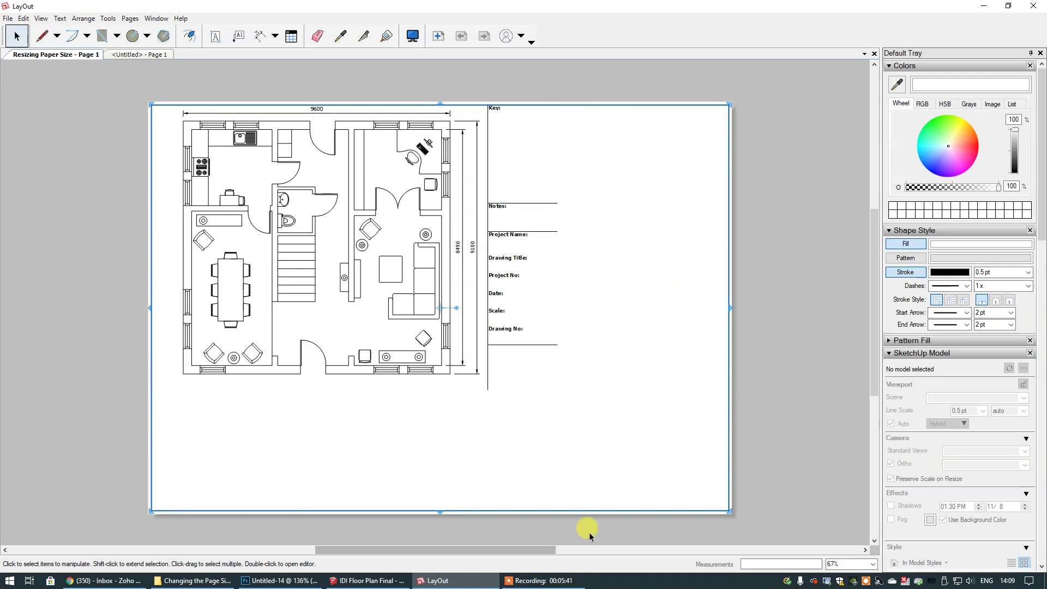
{"action": "right_click", "coordinate": [657, 393]}
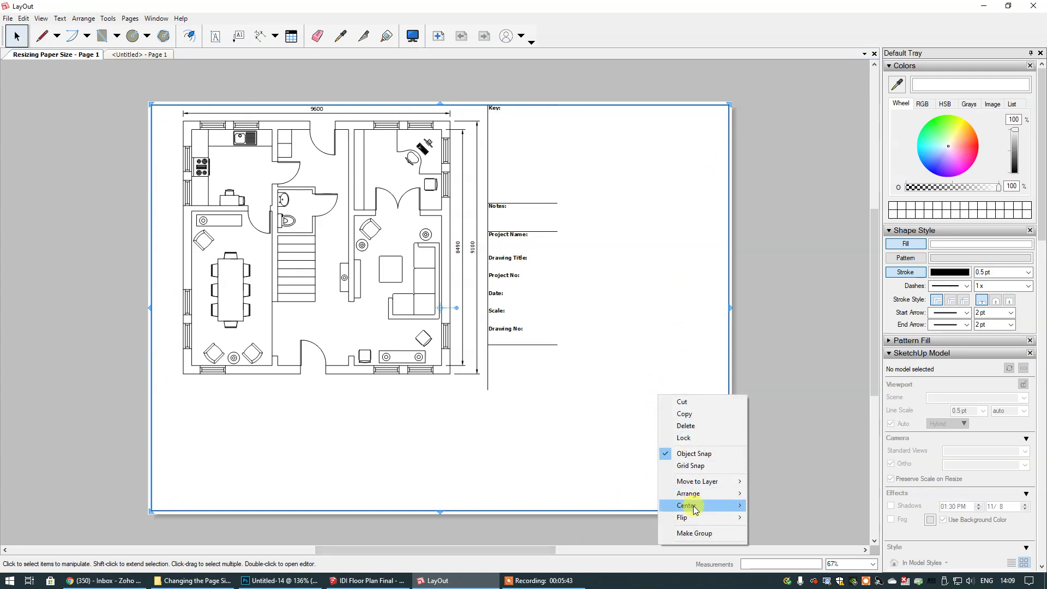
{"action": "mouse_move", "coordinate": [693, 507]}
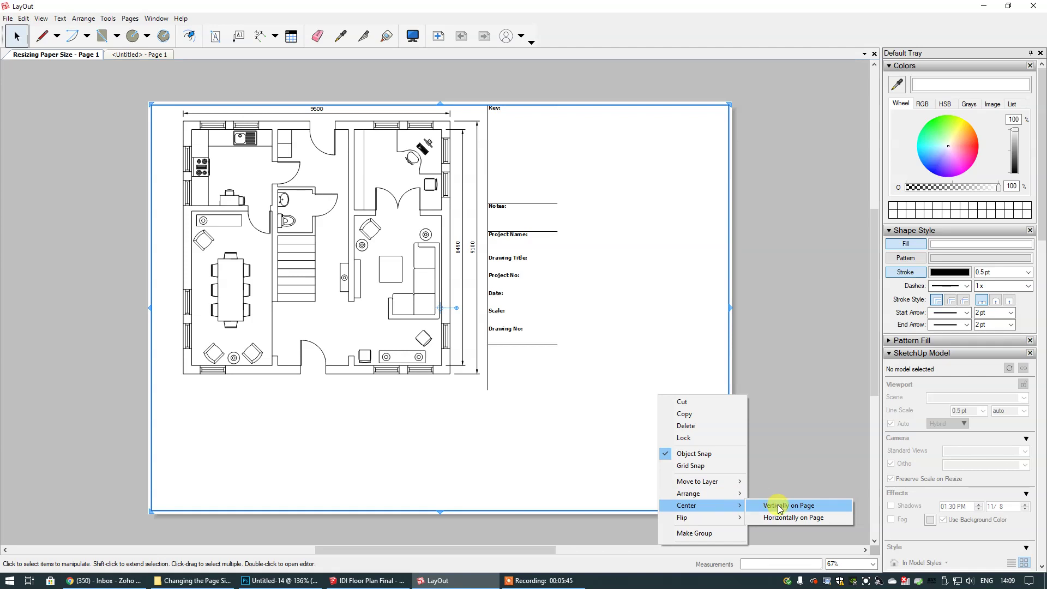
{"action": "left_click", "coordinate": [778, 507]}
{"action": "right_click", "coordinate": [689, 365]}
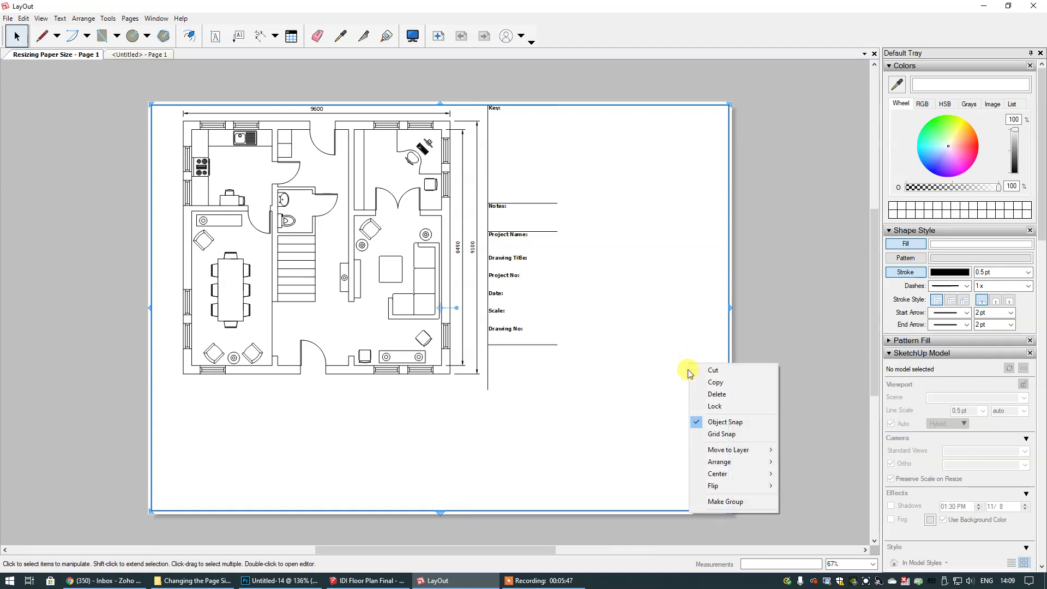
{"action": "mouse_move", "coordinate": [731, 475]}
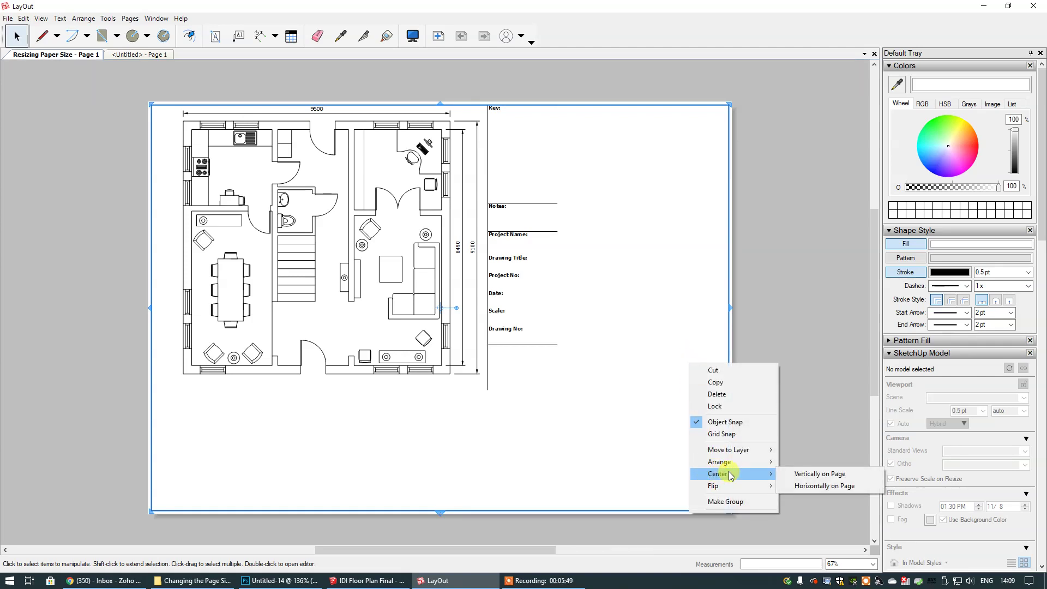
{"action": "left_click", "coordinate": [801, 485]}
{"action": "left_click", "coordinate": [801, 413]}
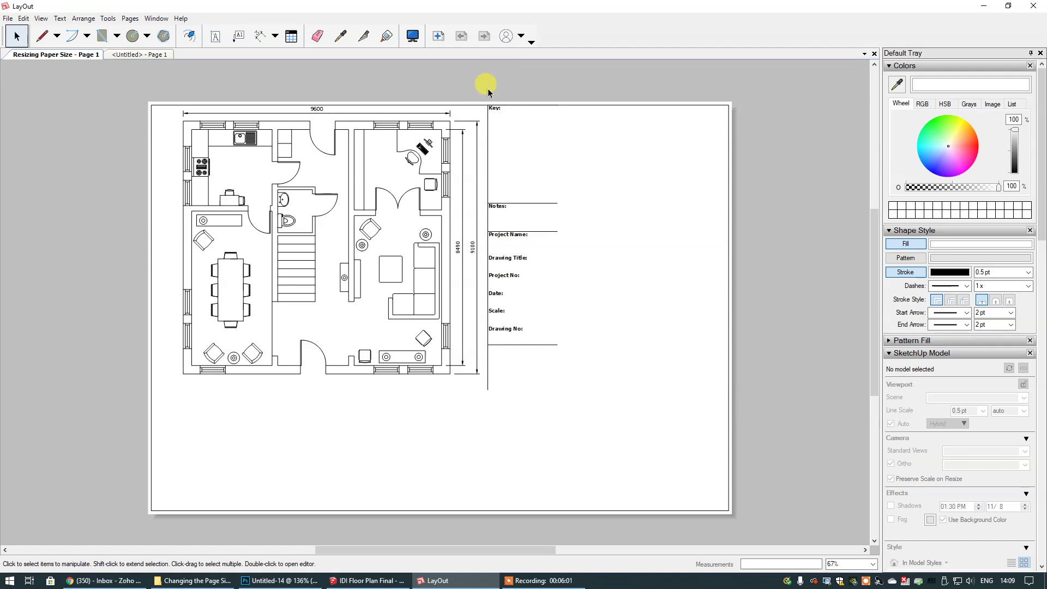
- Move the title block right until it snaps against the page's right edge
{"action": "mouse_move", "coordinate": [482, 88]}
{"action": "left_mouse_down"}
{"action": "mouse_move", "coordinate": [527, 123]}
{"action": "mouse_move", "coordinate": [550, 172]}
{"action": "mouse_move", "coordinate": [578, 255]}
{"action": "mouse_move", "coordinate": [604, 416]}
{"action": "left_mouse_up"}
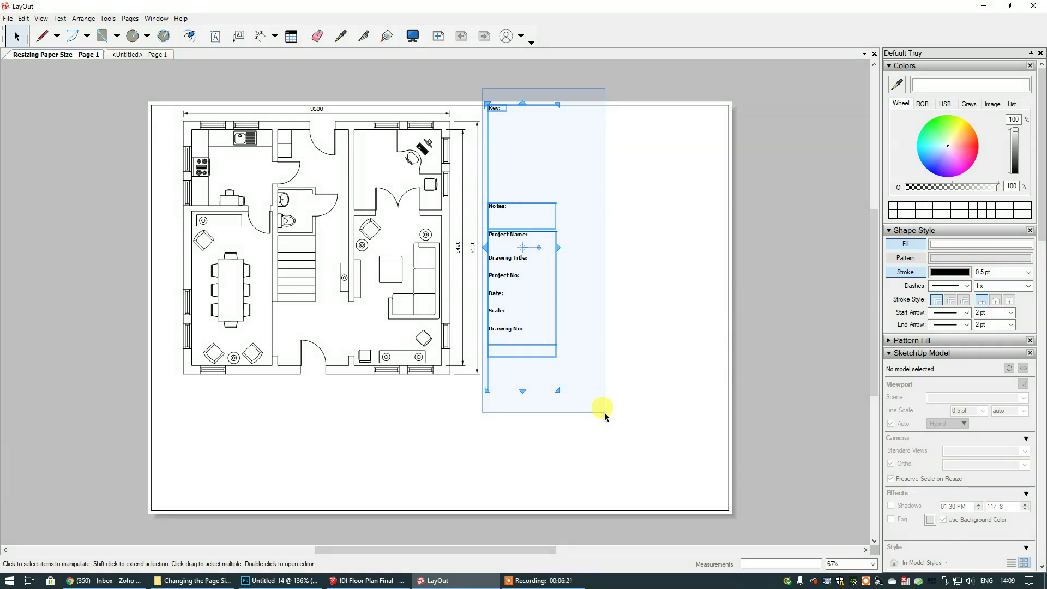
{"action": "left_click_drag", "start_coordinate": [604, 412], "coordinate": [604, 412]}
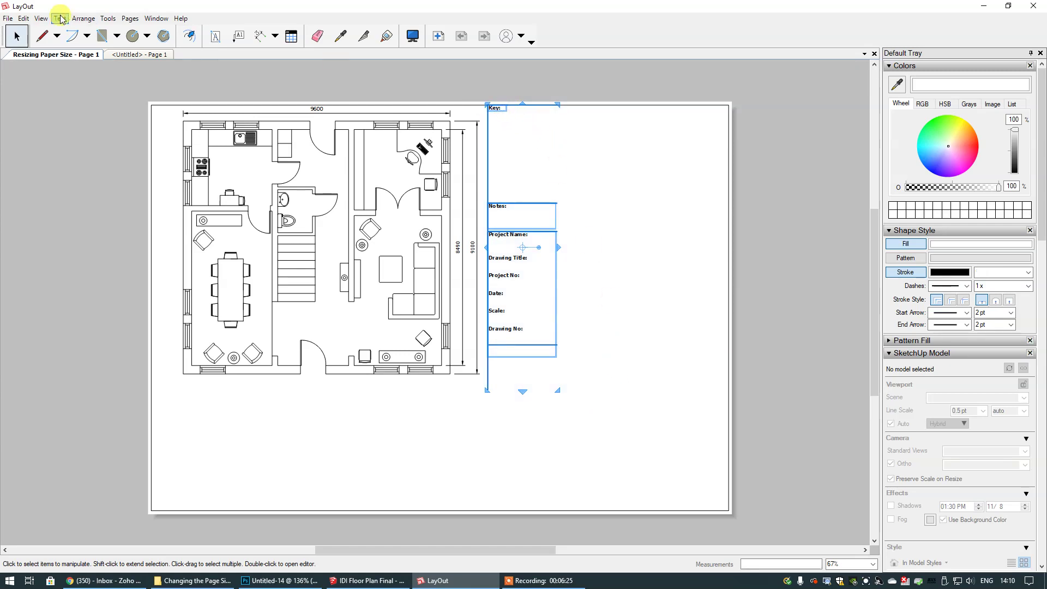
{"action": "left_click", "coordinate": [82, 18]}
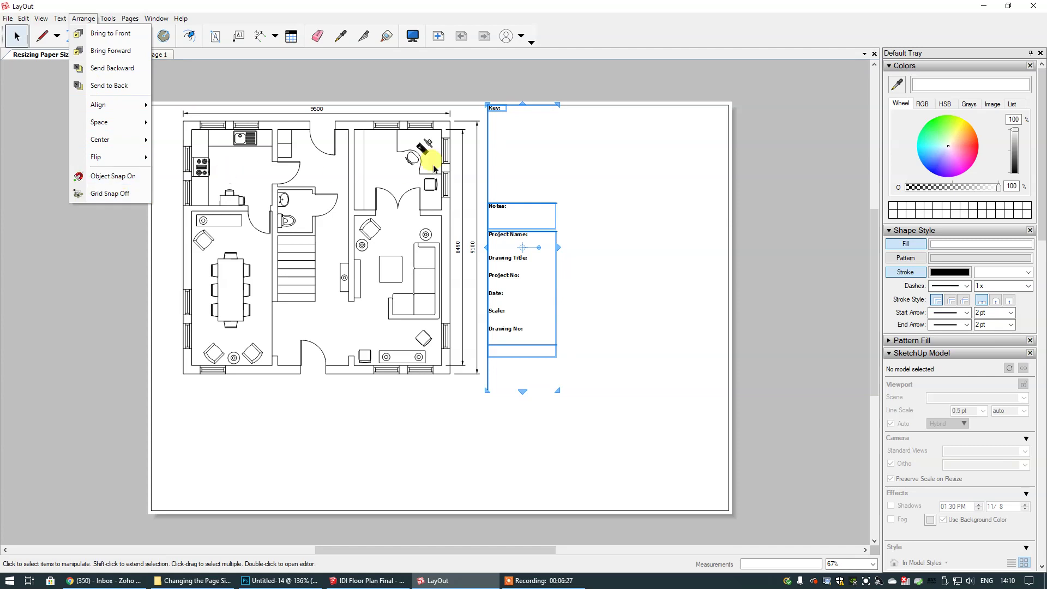
{"action": "left_click", "coordinate": [427, 78]}
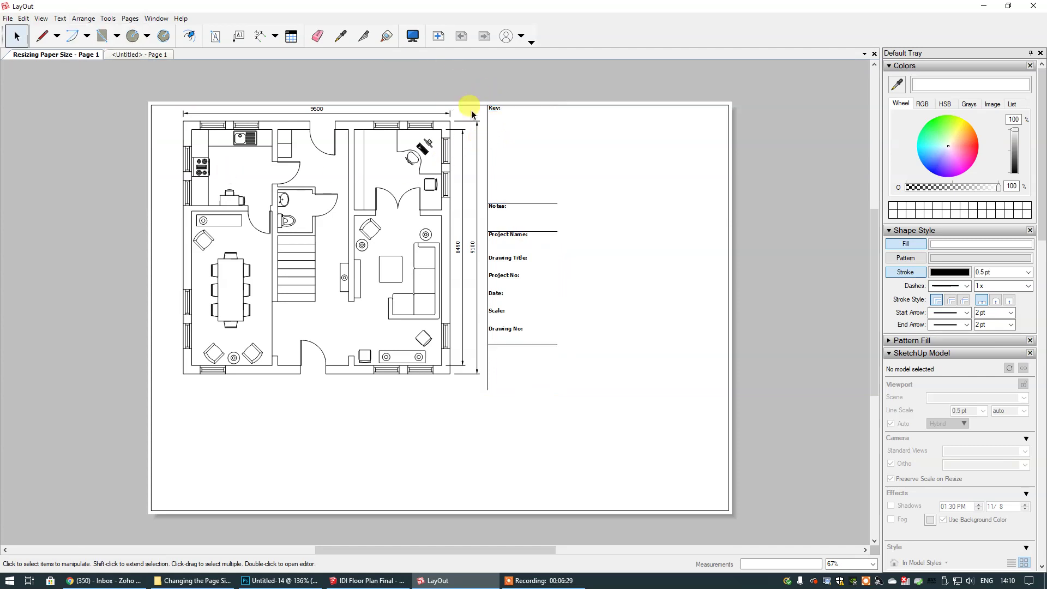
{"action": "left_click_drag", "start_coordinate": [484, 91], "coordinate": [626, 428]}
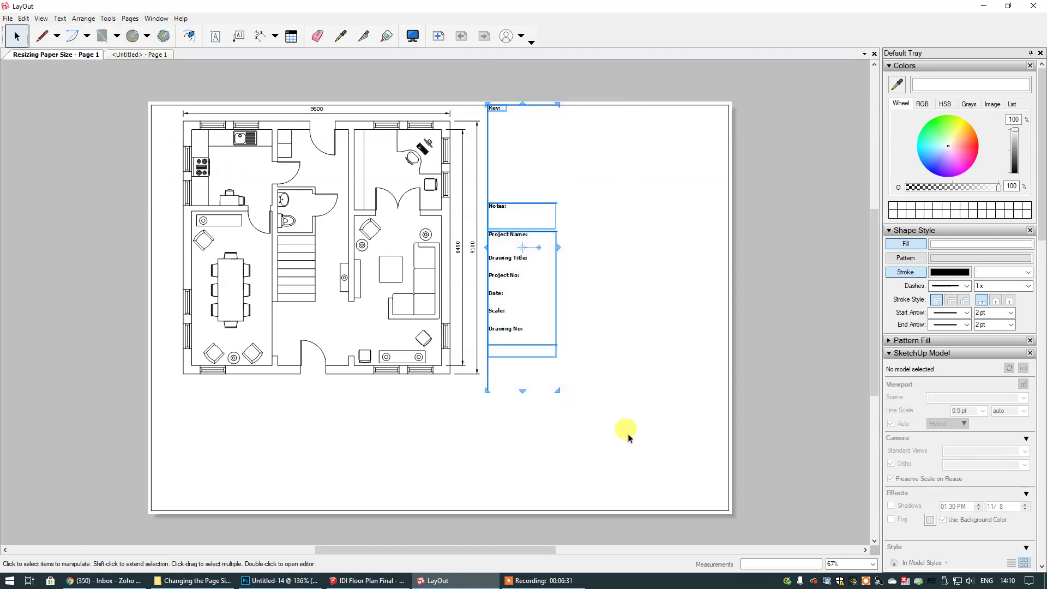
{"action": "left_click_drag", "start_coordinate": [489, 105], "coordinate": [657, 107]}
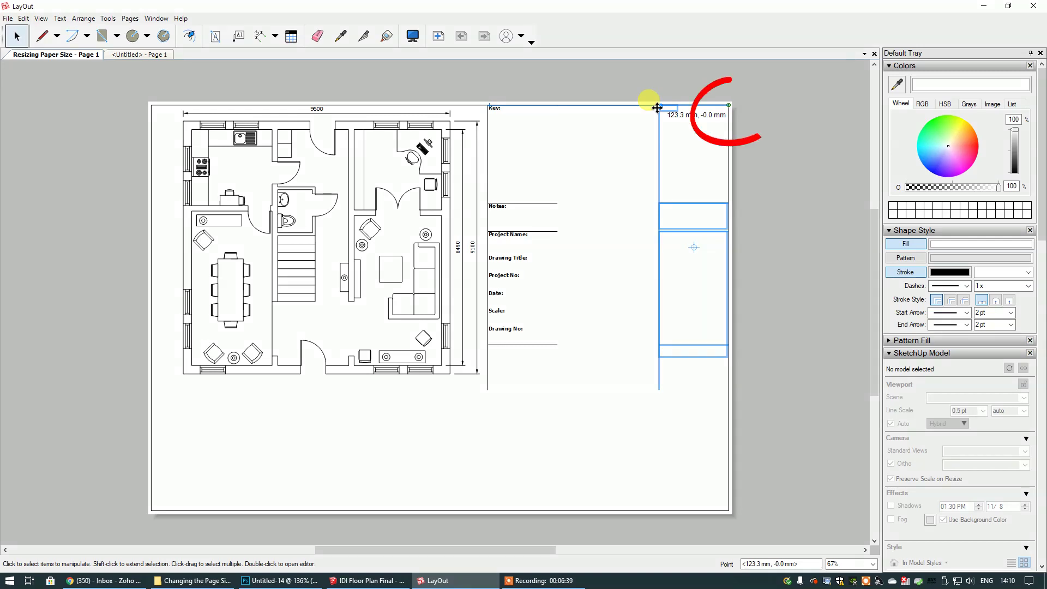
{"action": "left_click_drag", "start_coordinate": [657, 108], "coordinate": [657, 107]}
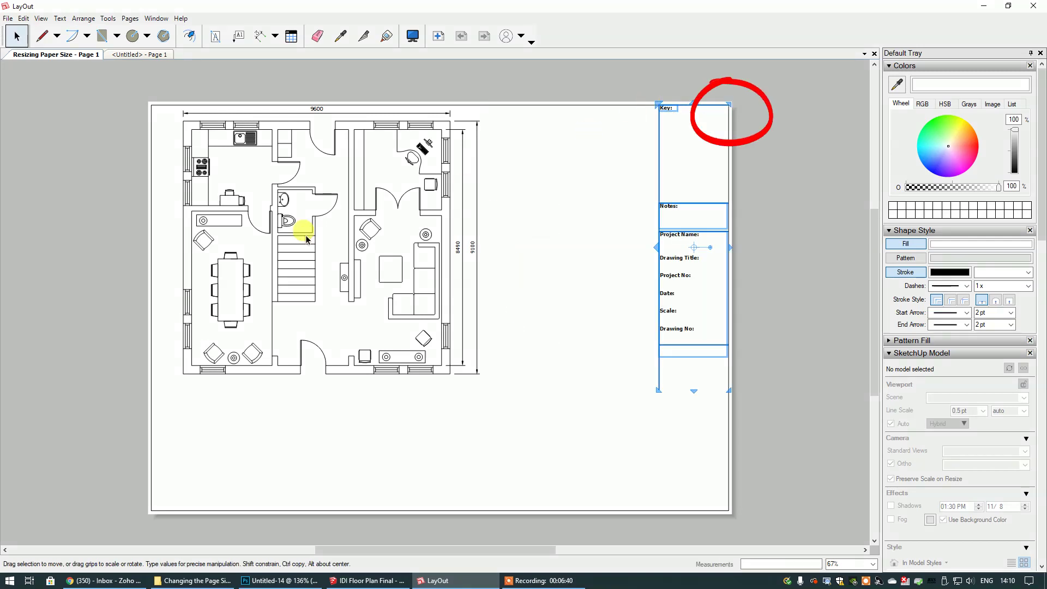
{"action": "left_click", "coordinate": [770, 181]}
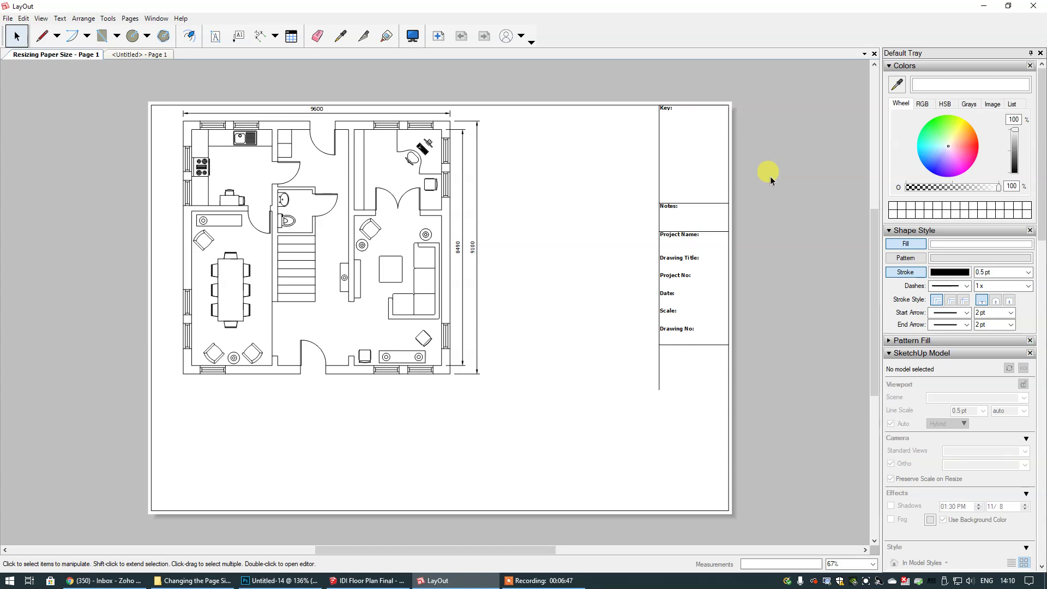
- Widen the title block by stretching its left side further left
{"action": "left_click", "coordinate": [660, 154]}
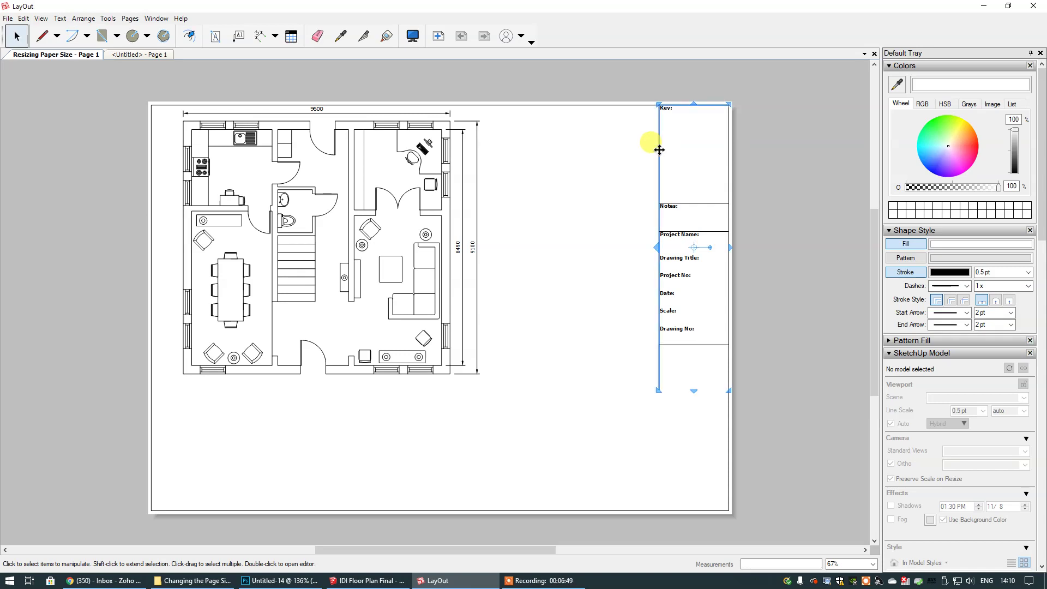
{"action": "left_click_drag", "start_coordinate": [658, 249], "coordinate": [634, 250]}
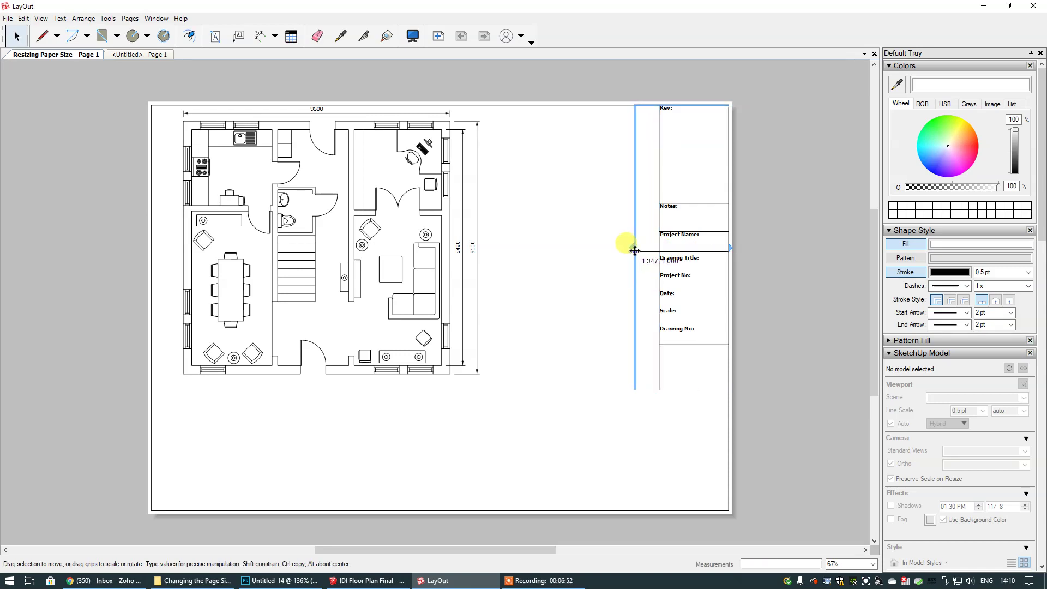
{"action": "left_click", "coordinate": [793, 303]}
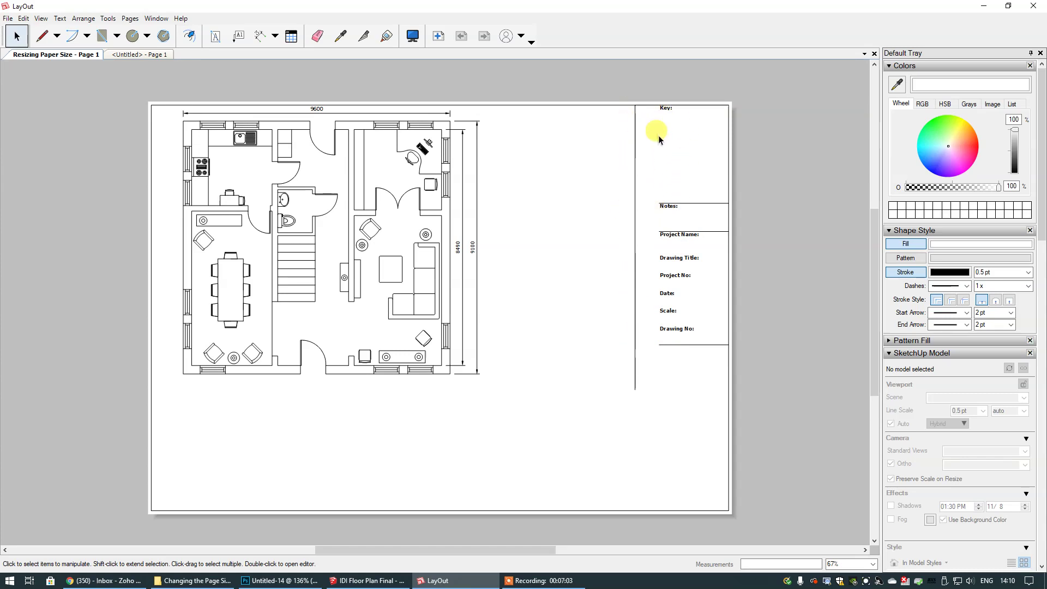
- Shift the title block labels 17.3 mm left against the divider line
{"action": "left_click_drag", "start_coordinate": [647, 82], "coordinate": [782, 382]}
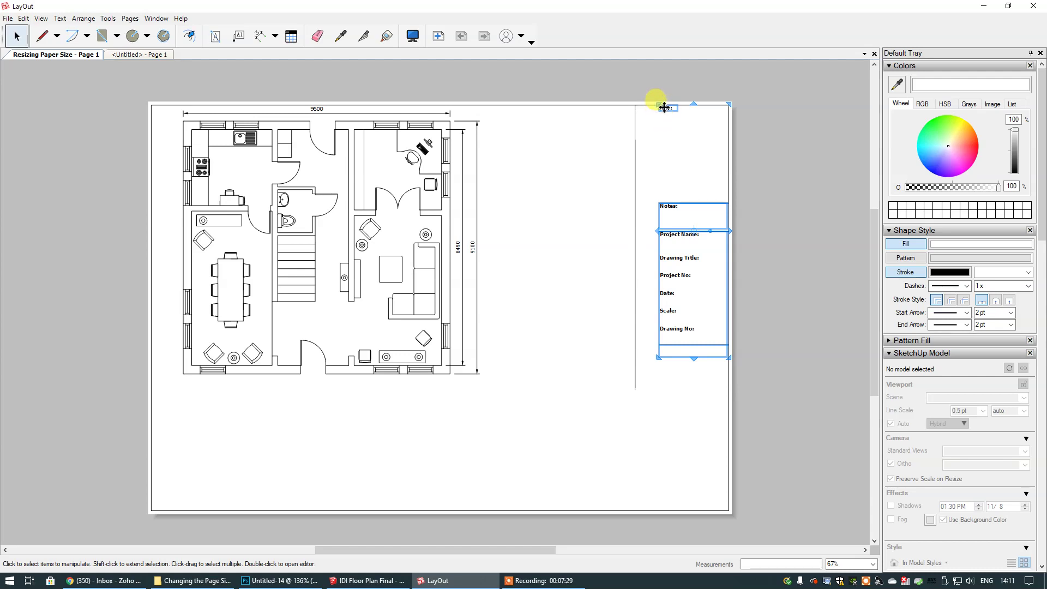
{"action": "left_click_drag", "start_coordinate": [664, 107], "coordinate": [643, 108]}
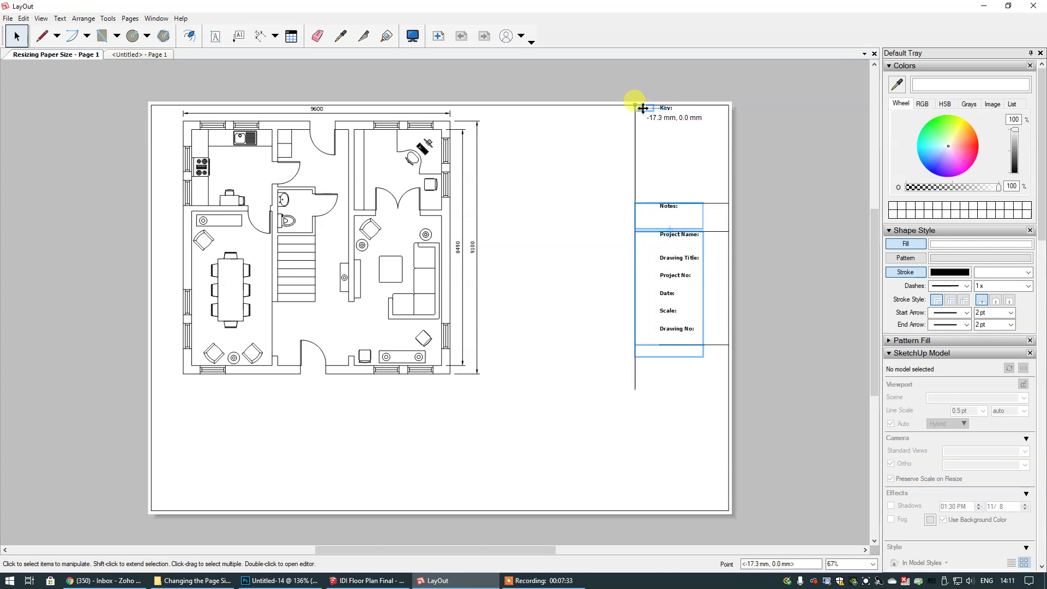
{"action": "left_click_drag", "start_coordinate": [643, 108], "coordinate": [639, 104]}
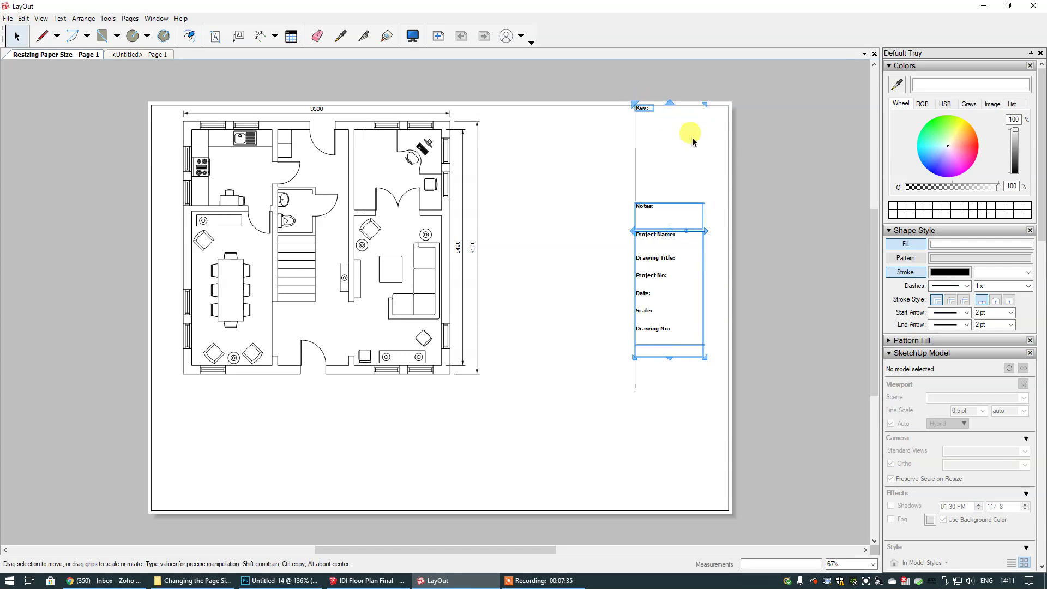
{"action": "left_click", "coordinate": [787, 223]}
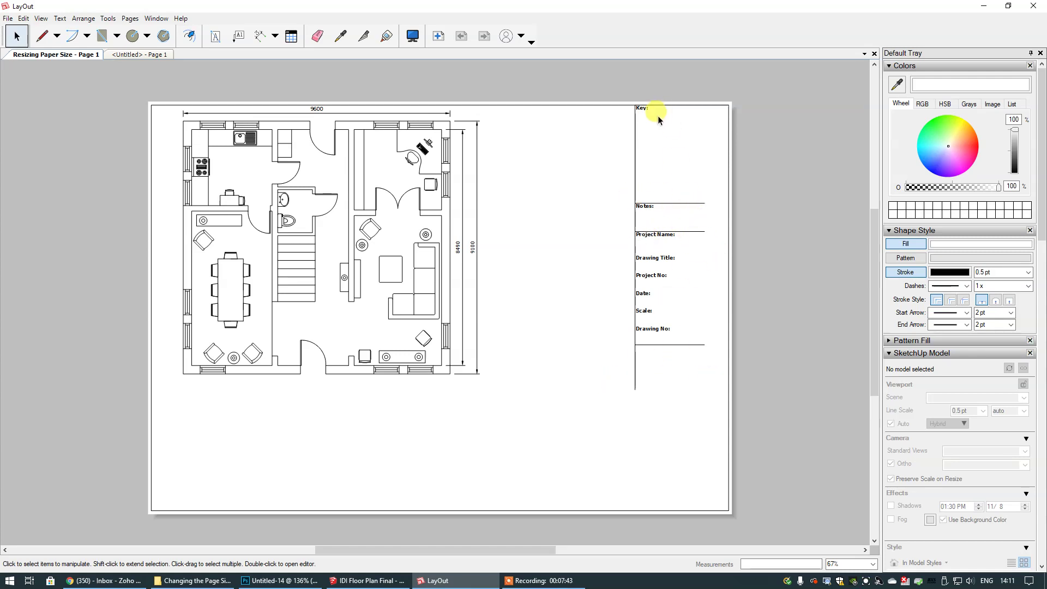
- Stretch the title block's left divider down to the page bottom
{"action": "left_click", "coordinate": [635, 382]}
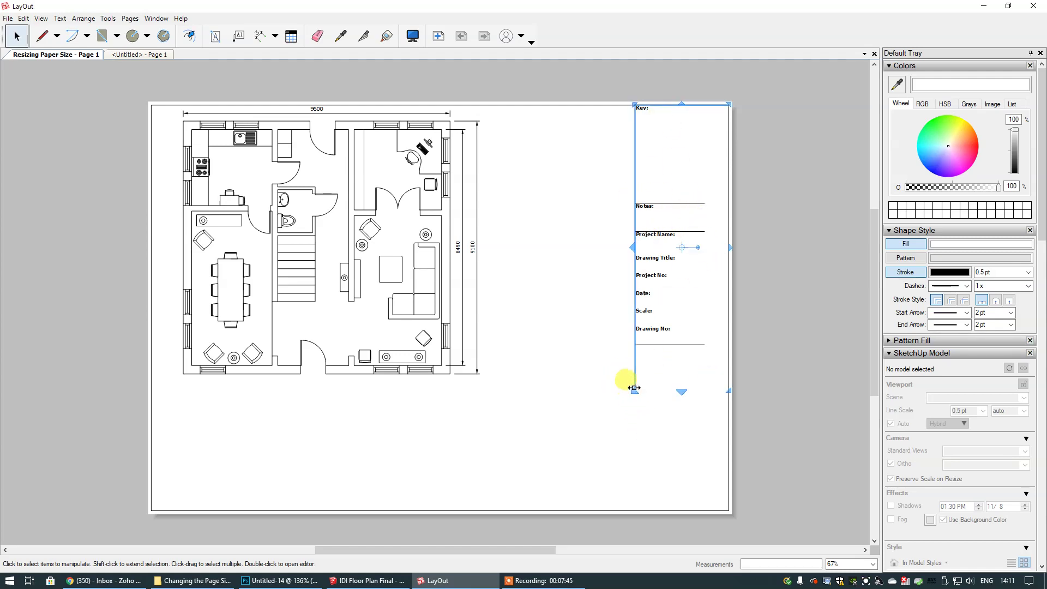
{"action": "left_click_drag", "start_coordinate": [635, 393], "coordinate": [635, 505]}
{"action": "left_click", "coordinate": [795, 423]}
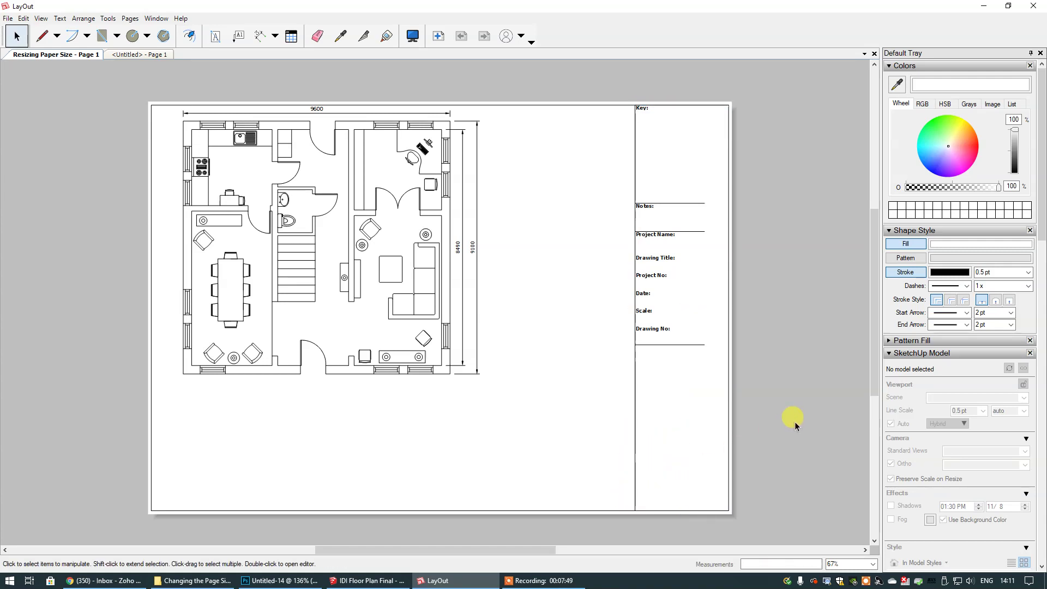
{"action": "left_click", "coordinate": [683, 203]}
- Extend the divider line above Notes to the page's right border, keeping Notes in place
{"action": "scroll", "coordinate": [686, 201], "scroll_direction": "up", "scroll_amount": 1}
{"action": "scroll", "coordinate": [687, 201], "scroll_direction": "up", "scroll_amount": 3}
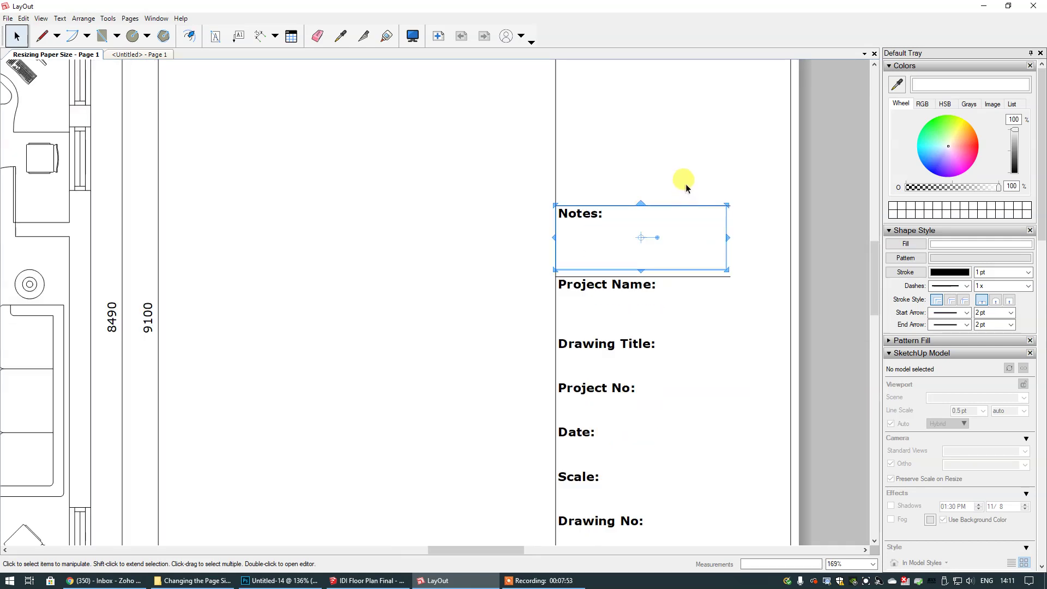
{"action": "left_click", "coordinate": [808, 220]}
{"action": "left_click", "coordinate": [730, 205]}
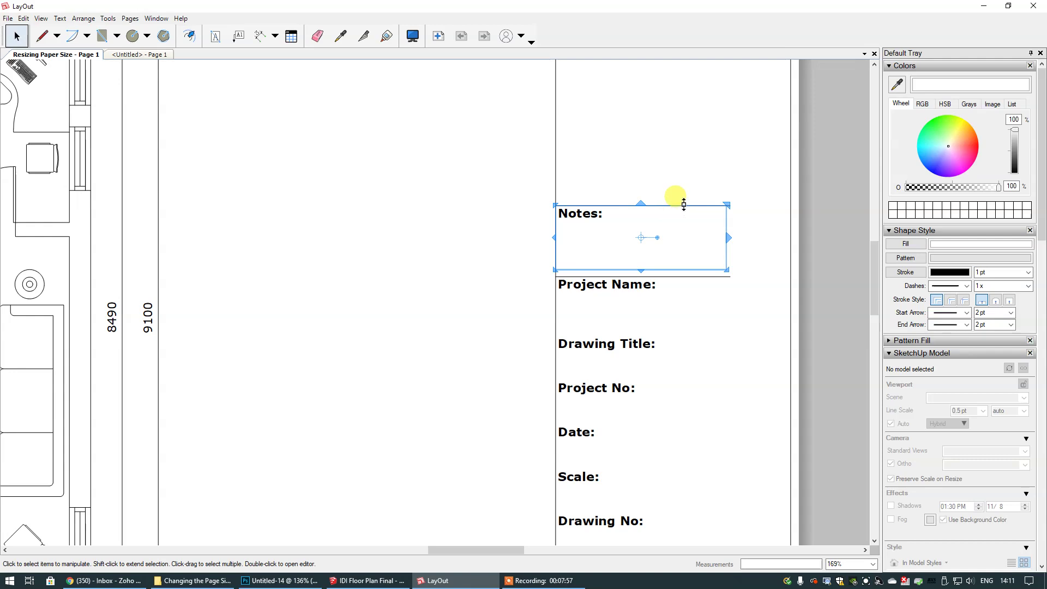
{"action": "left_click", "coordinate": [845, 223]}
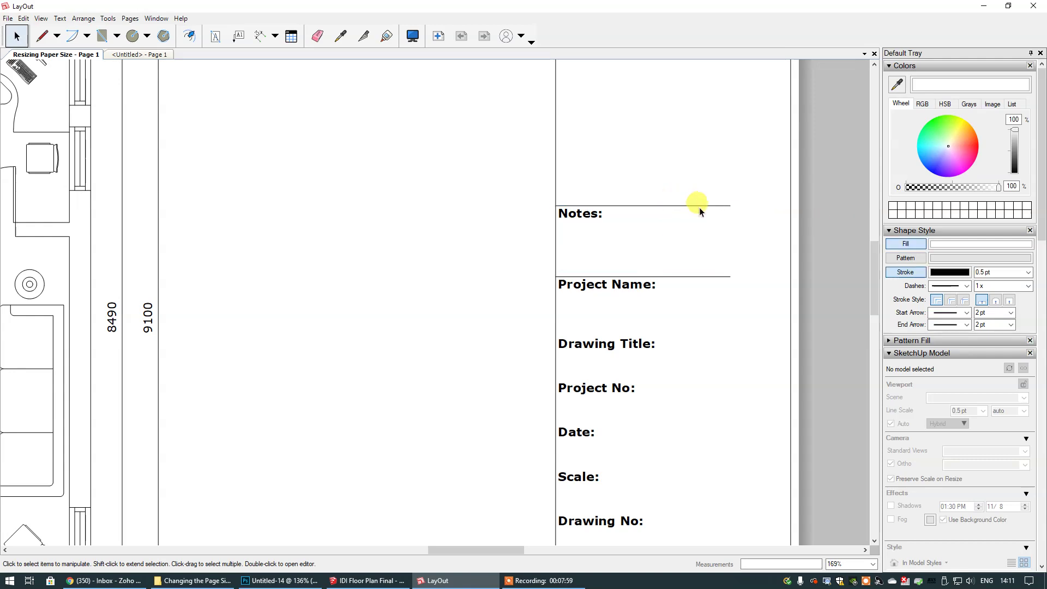
{"action": "left_click", "coordinate": [593, 207]}
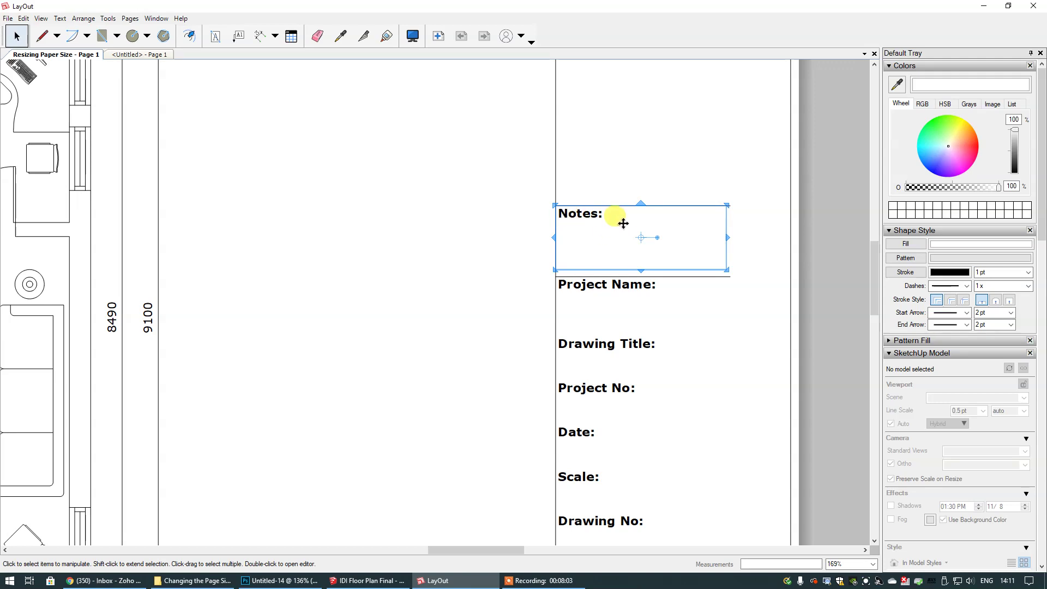
{"action": "left_click_drag", "start_coordinate": [621, 220], "coordinate": [622, 228]}
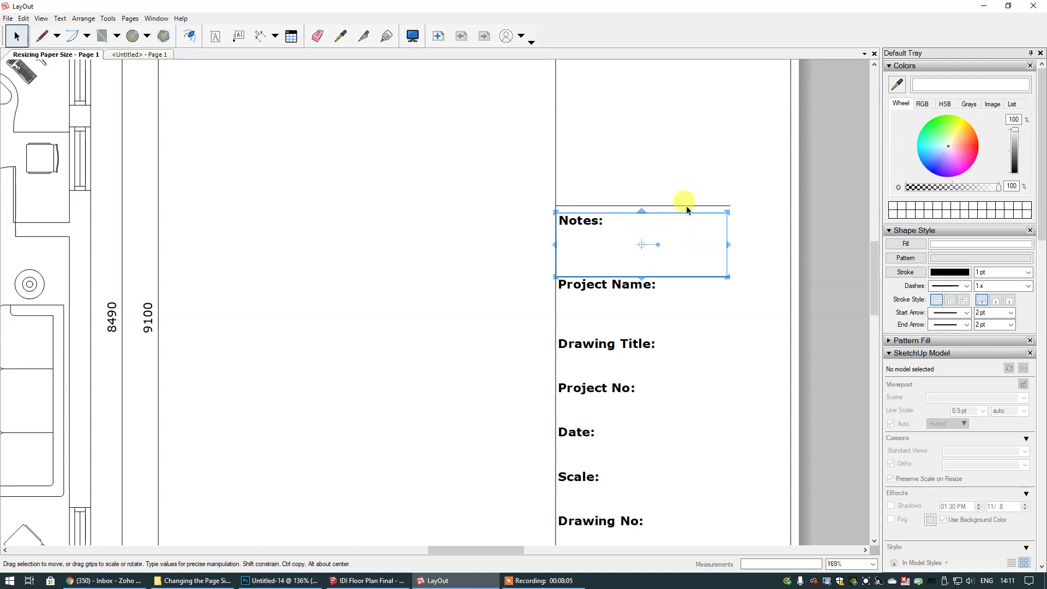
{"action": "left_click", "coordinate": [685, 206]}
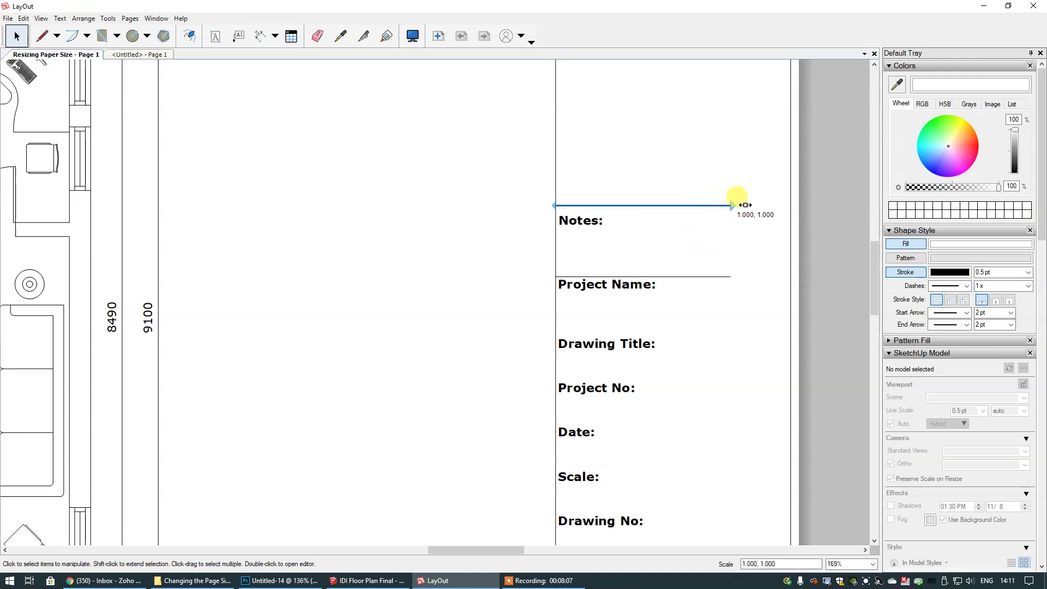
{"action": "left_click_drag", "start_coordinate": [745, 204], "coordinate": [791, 206]}
{"action": "left_click", "coordinate": [822, 247]}
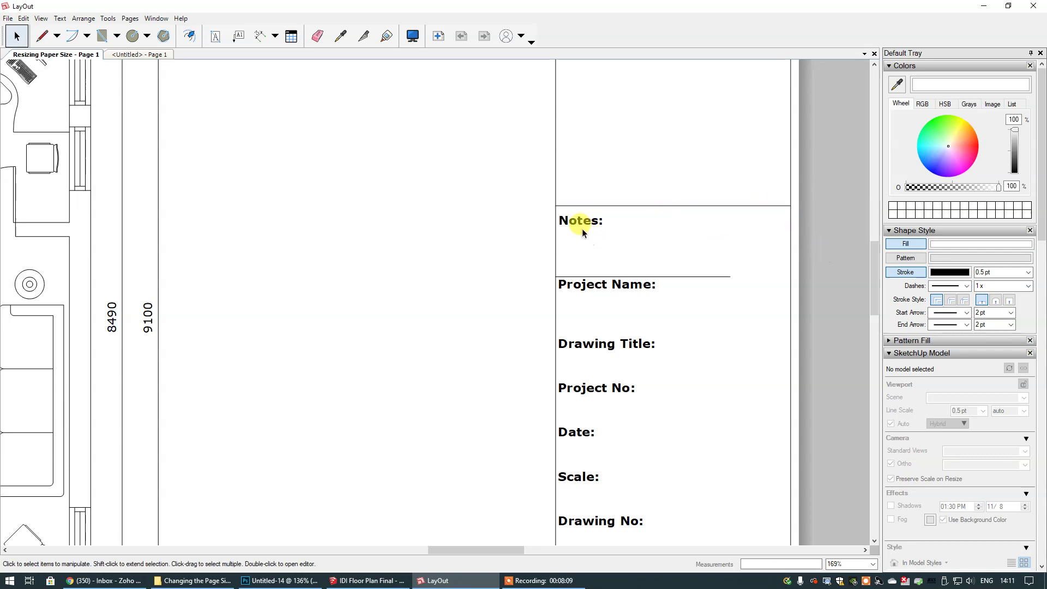
{"action": "left_click_drag", "start_coordinate": [582, 232], "coordinate": [570, 210]}
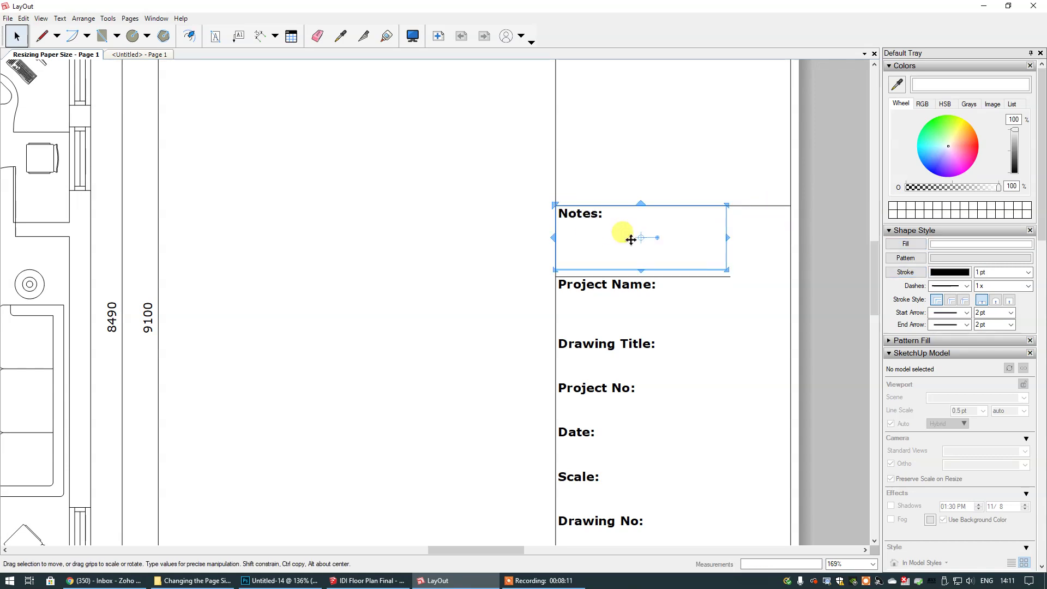
{"action": "left_click", "coordinate": [831, 279]}
- Extend the line above Project Name to the right border, keeping Project Name in place
{"action": "left_click", "coordinate": [665, 275]}
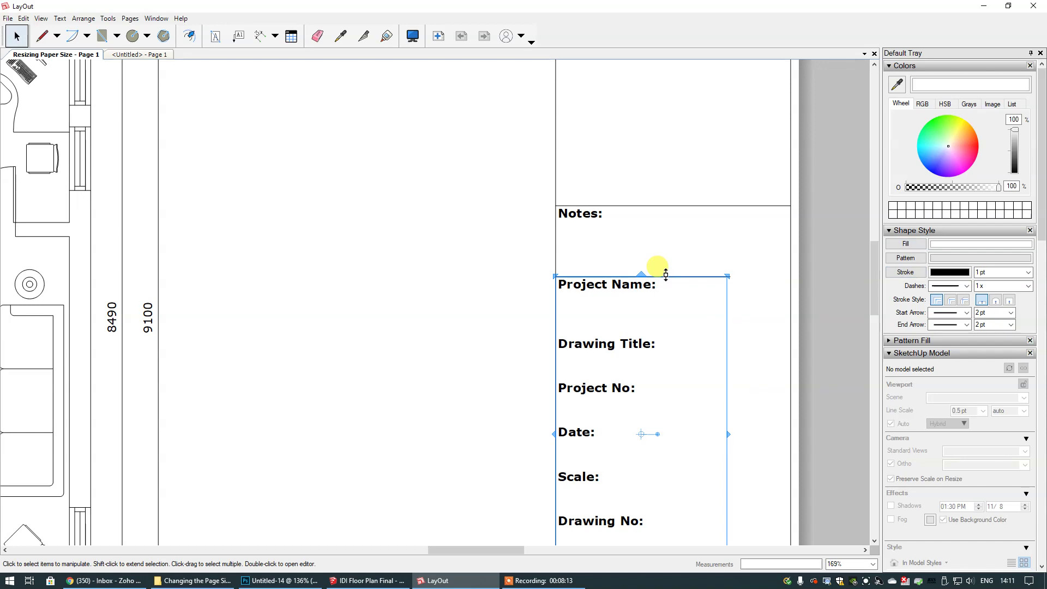
{"action": "left_click_drag", "start_coordinate": [666, 274], "coordinate": [649, 297]}
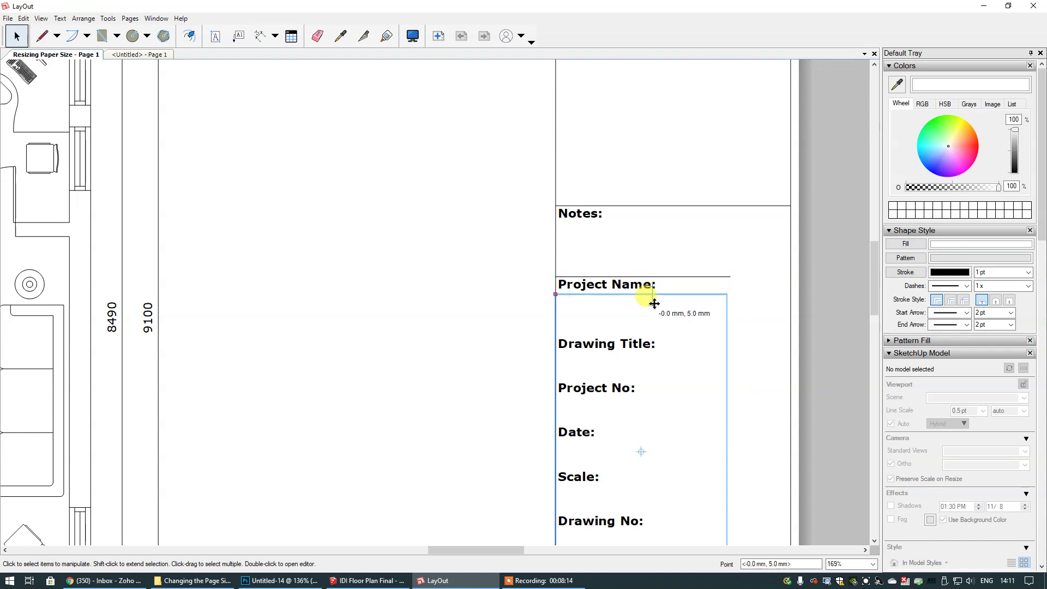
{"action": "left_click", "coordinate": [660, 276]}
{"action": "left_click_drag", "start_coordinate": [731, 277], "coordinate": [790, 276]}
{"action": "left_click", "coordinate": [839, 311]}
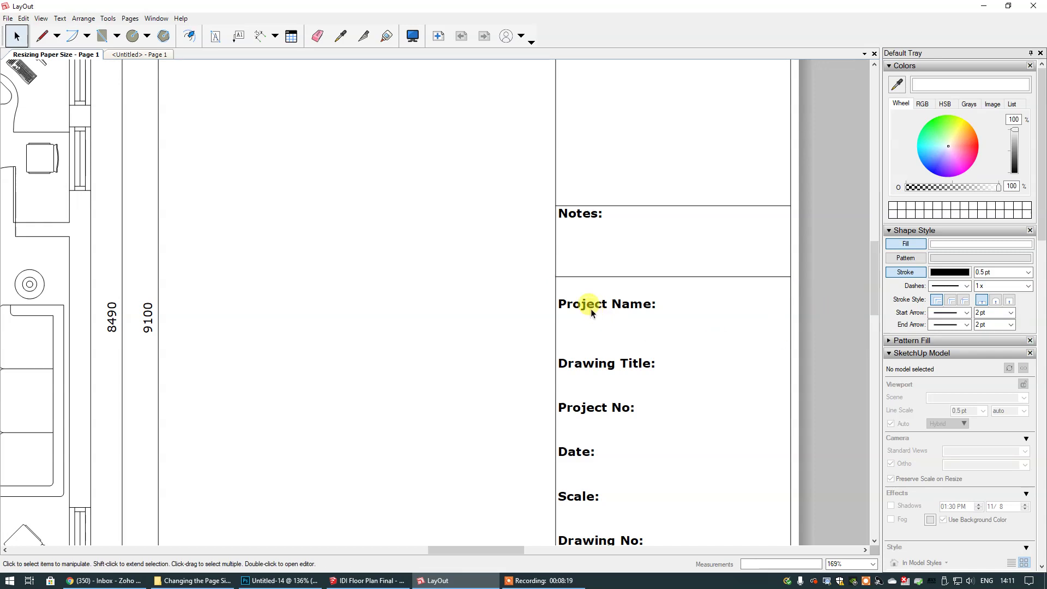
{"action": "mouse_move", "coordinate": [591, 309]}
{"action": "left_mouse_down"}
{"action": "mouse_move", "coordinate": [578, 297]}
{"action": "mouse_move", "coordinate": [590, 289]}
{"action": "left_mouse_up"}
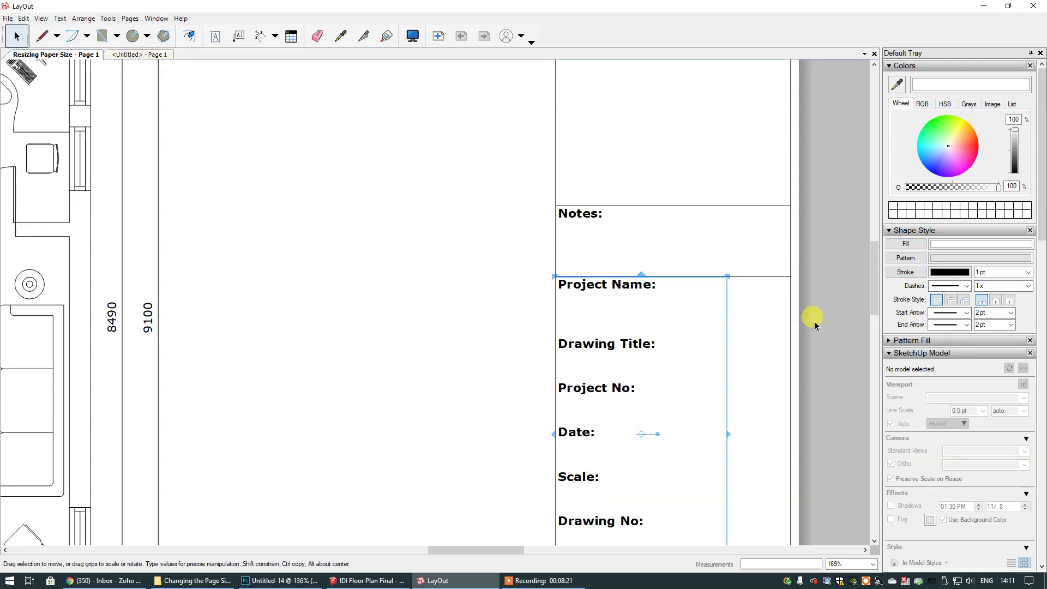
{"action": "left_click", "coordinate": [823, 319]}
- Make the Date/Scale/Drawing No box taller and extend its lower divider to the right edge
{"action": "left_click_drag", "start_coordinate": [872, 287], "coordinate": [873, 343]}
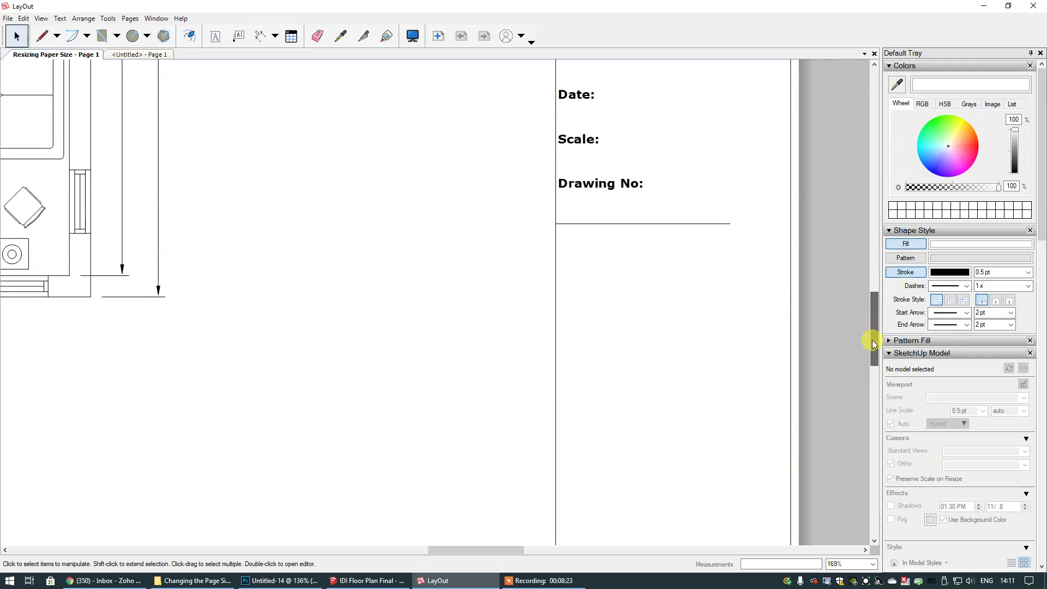
{"action": "left_click", "coordinate": [703, 218]}
{"action": "mouse_move", "coordinate": [641, 224]}
{"action": "left_mouse_down"}
{"action": "mouse_move", "coordinate": [642, 255]}
{"action": "mouse_move", "coordinate": [630, 208]}
{"action": "mouse_move", "coordinate": [641, 212]}
{"action": "left_mouse_up"}
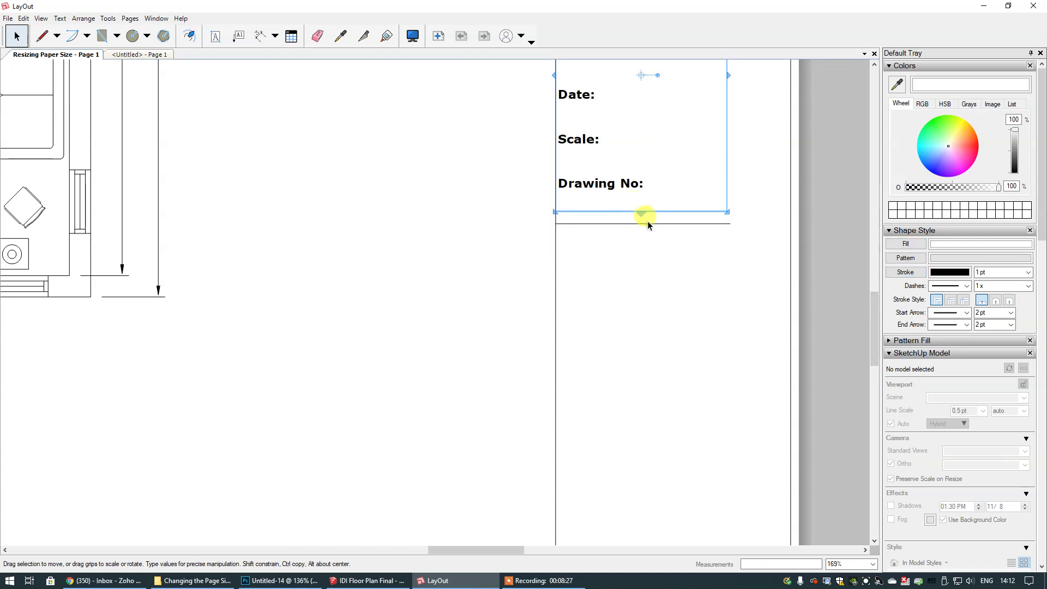
{"action": "left_click", "coordinate": [648, 223]}
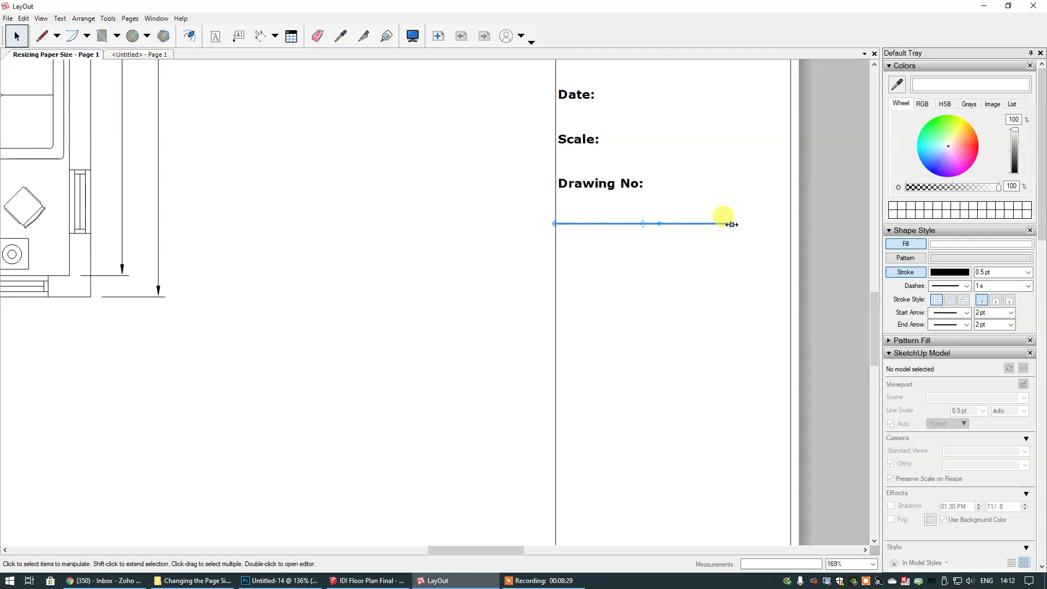
{"action": "left_click_drag", "start_coordinate": [729, 223], "coordinate": [795, 223]}
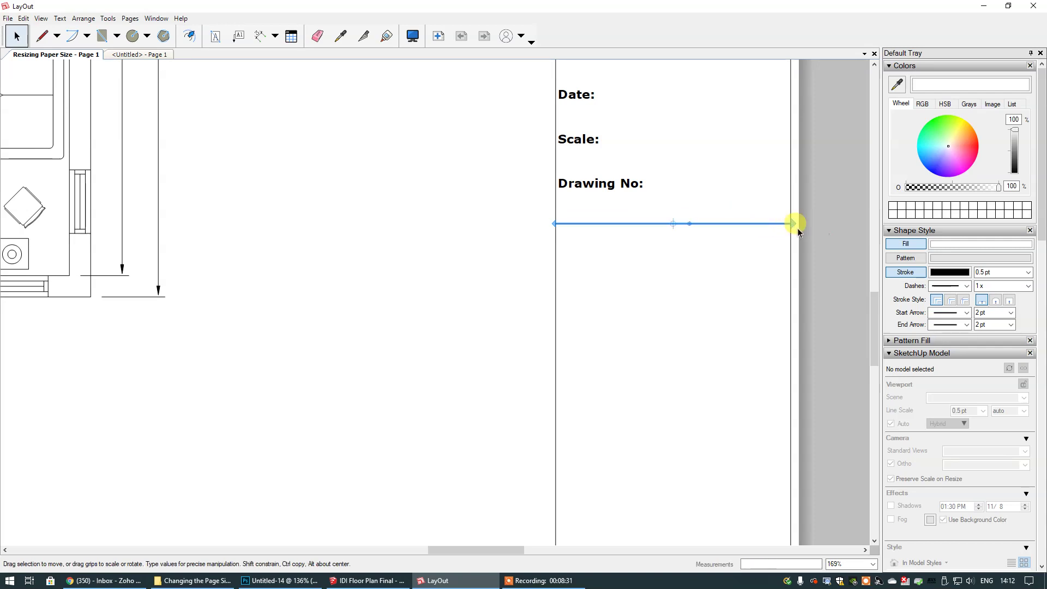
{"action": "left_click", "coordinate": [823, 253]}
{"action": "scroll", "coordinate": [830, 319], "scroll_direction": "down", "scroll_amount": 2}
{"action": "scroll", "coordinate": [831, 320], "scroll_direction": "down", "scroll_amount": 3}
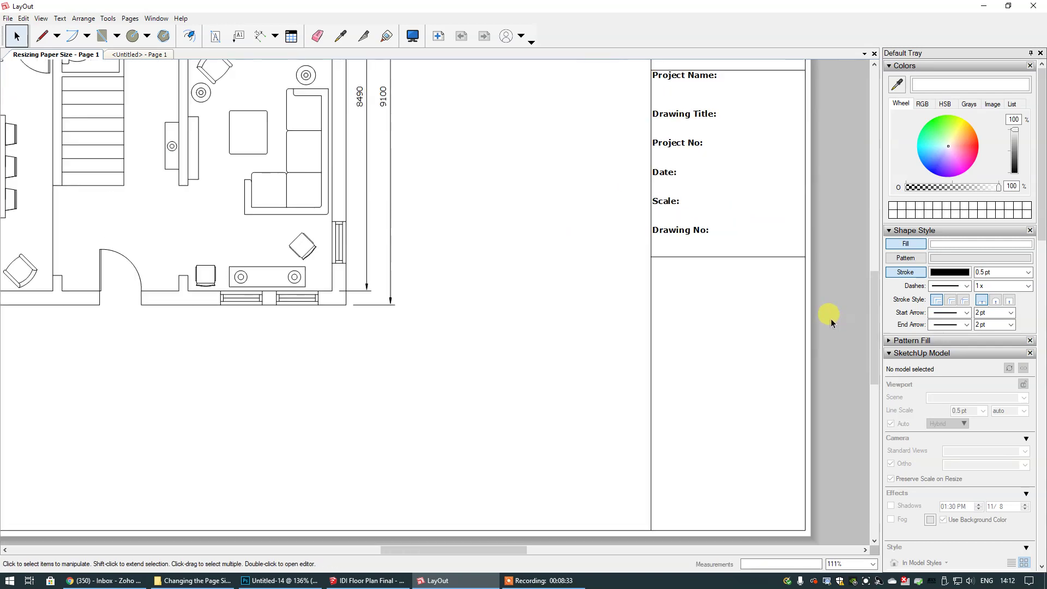
- Zoom to the whole page and move the floor plan viewport toward the page centre
{"action": "left_click", "coordinate": [41, 19]}
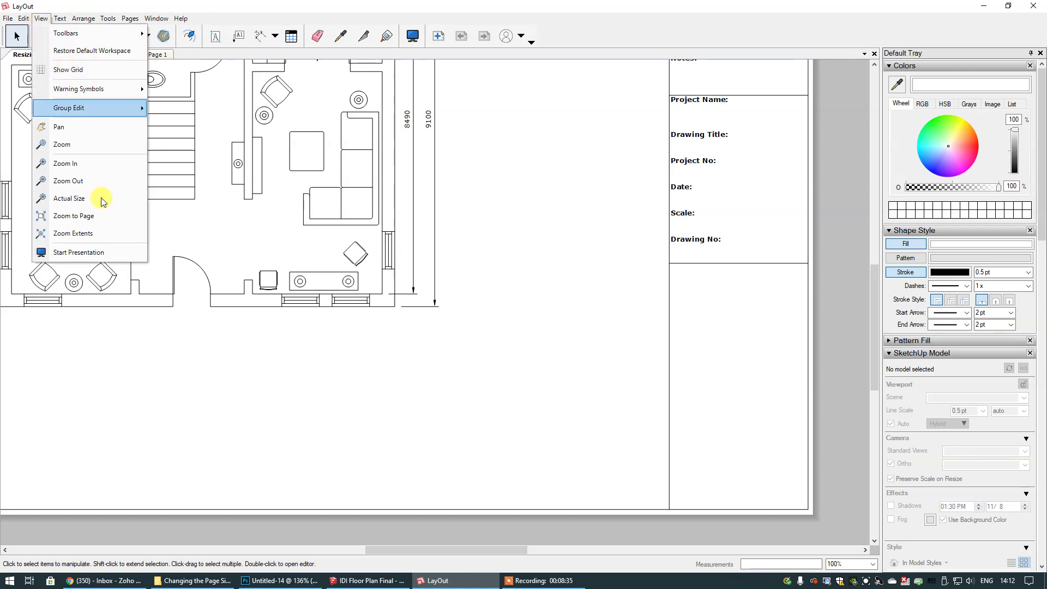
{"action": "left_click", "coordinate": [80, 234]}
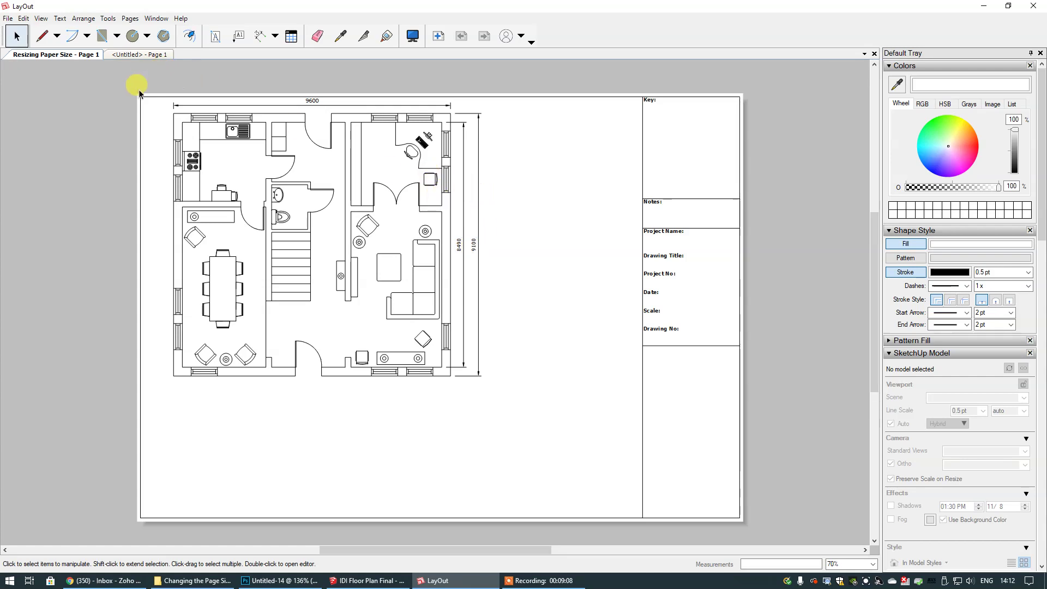
{"action": "left_click_drag", "start_coordinate": [148, 70], "coordinate": [556, 440]}
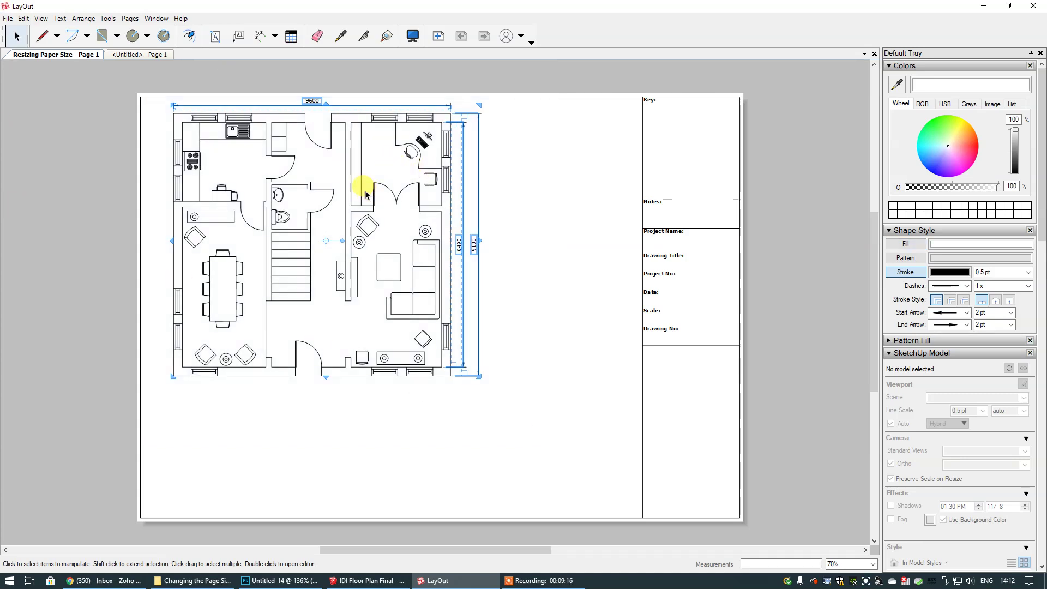
{"action": "left_click", "coordinate": [220, 205]}
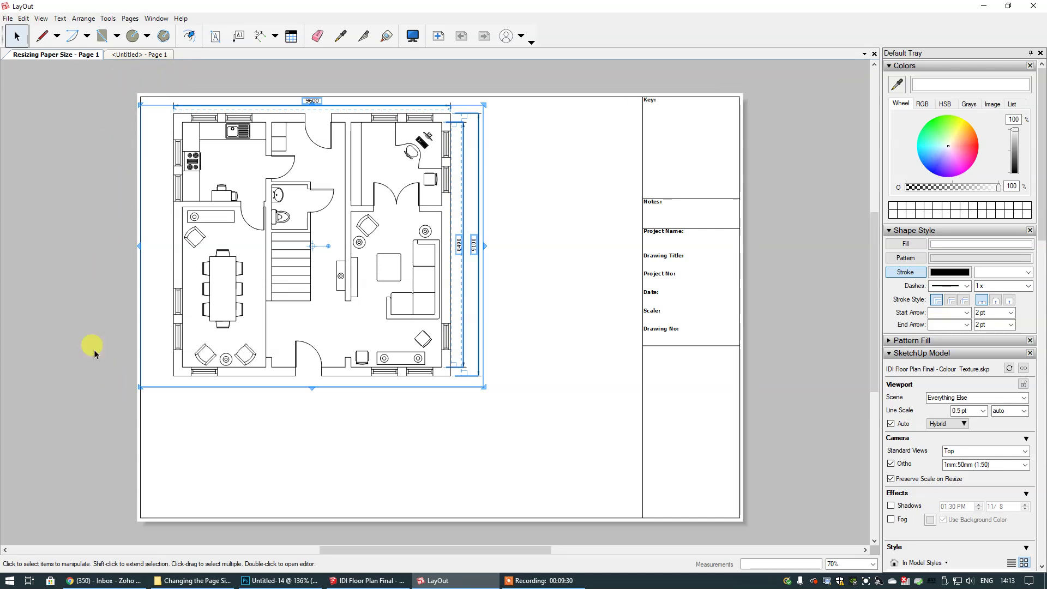
{"action": "mouse_move", "coordinate": [371, 212]}
{"action": "left_mouse_down"}
{"action": "mouse_move", "coordinate": [432, 240]}
{"action": "mouse_move", "coordinate": [447, 267]}
{"action": "left_mouse_up"}
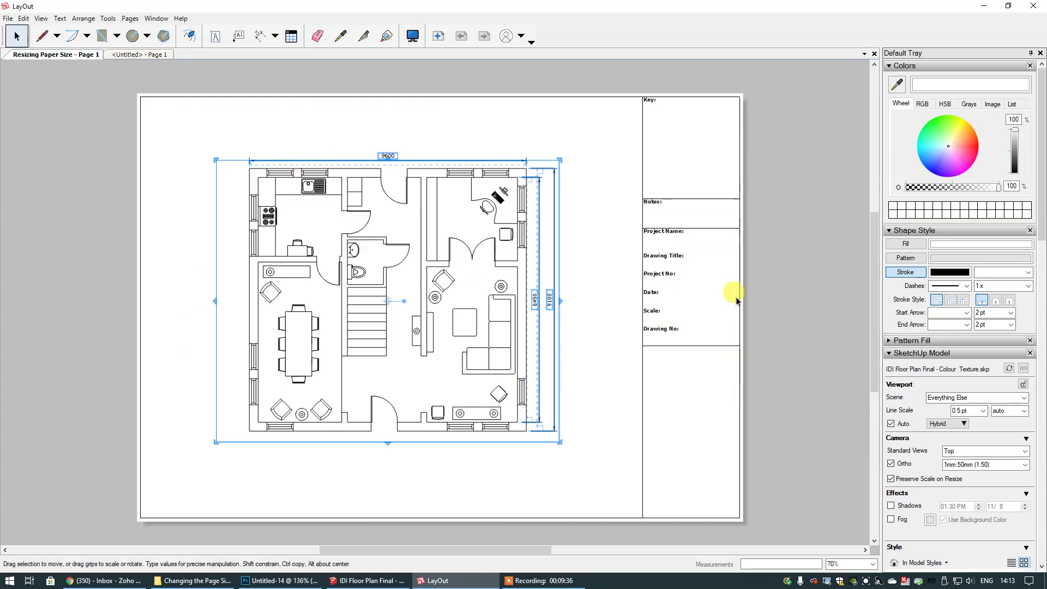
{"action": "left_click", "coordinate": [778, 285]}
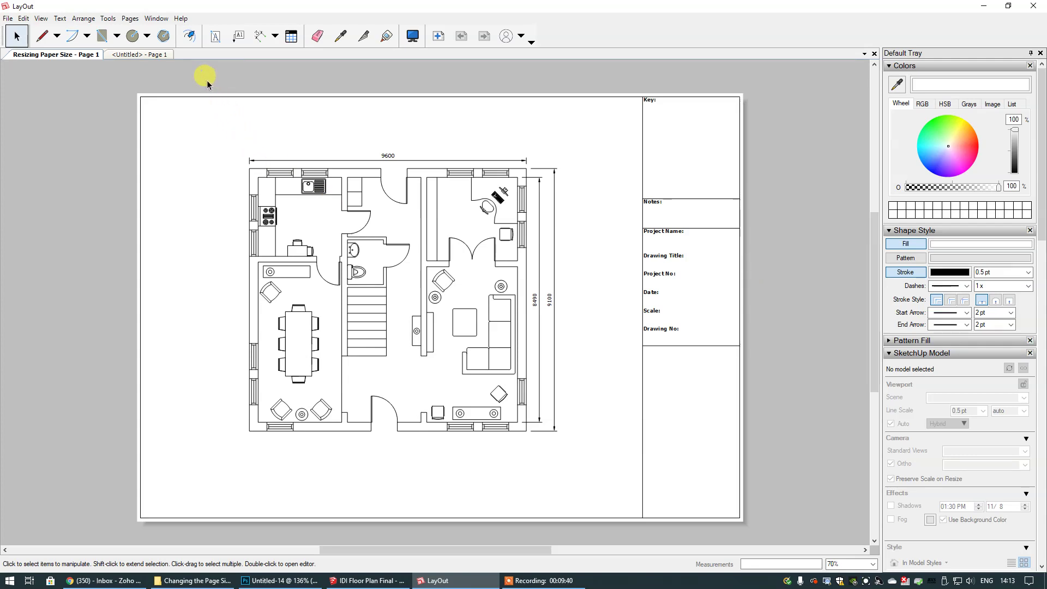
{"action": "mouse_move", "coordinate": [169, 76]}
{"action": "left_mouse_down"}
{"action": "mouse_move", "coordinate": [514, 358]}
{"action": "mouse_move", "coordinate": [596, 402]}
{"action": "left_mouse_up"}
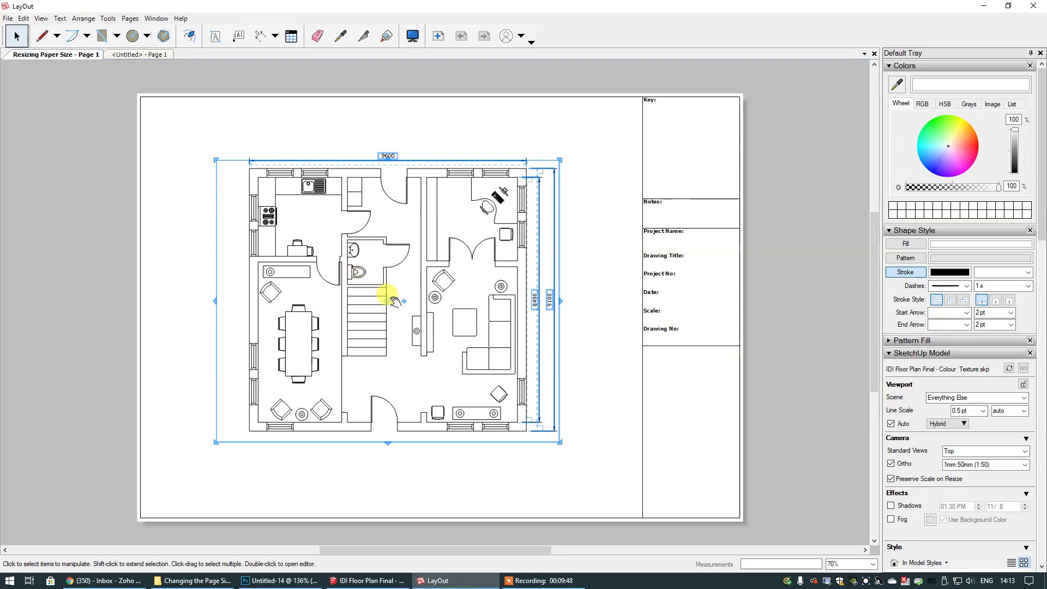
- Make a group of the floor plan and its dimensions, then shift it slightly left
{"action": "right_click", "coordinate": [372, 270]}
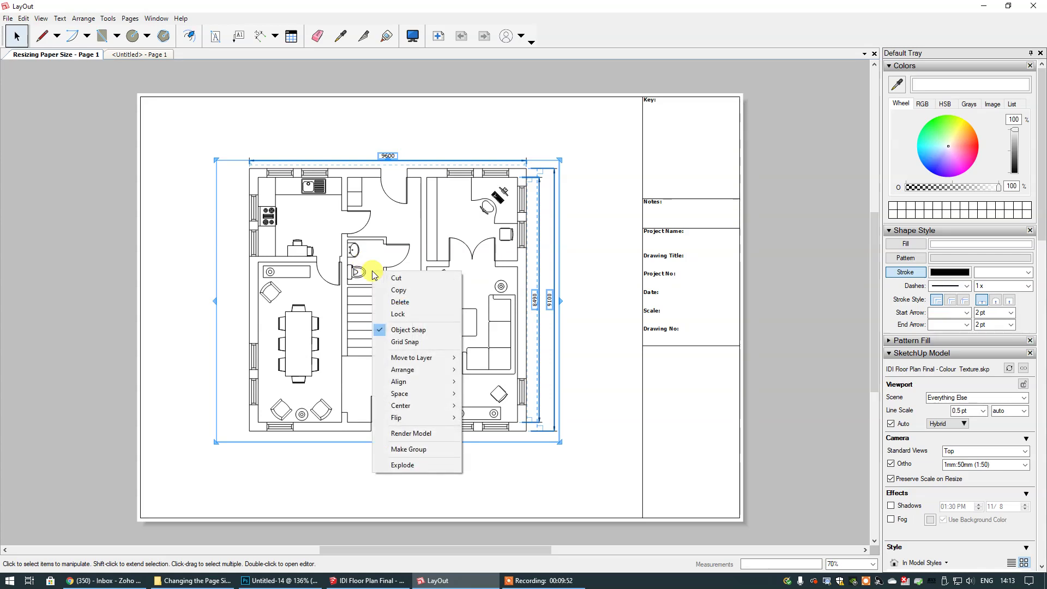
{"action": "left_click", "coordinate": [430, 449]}
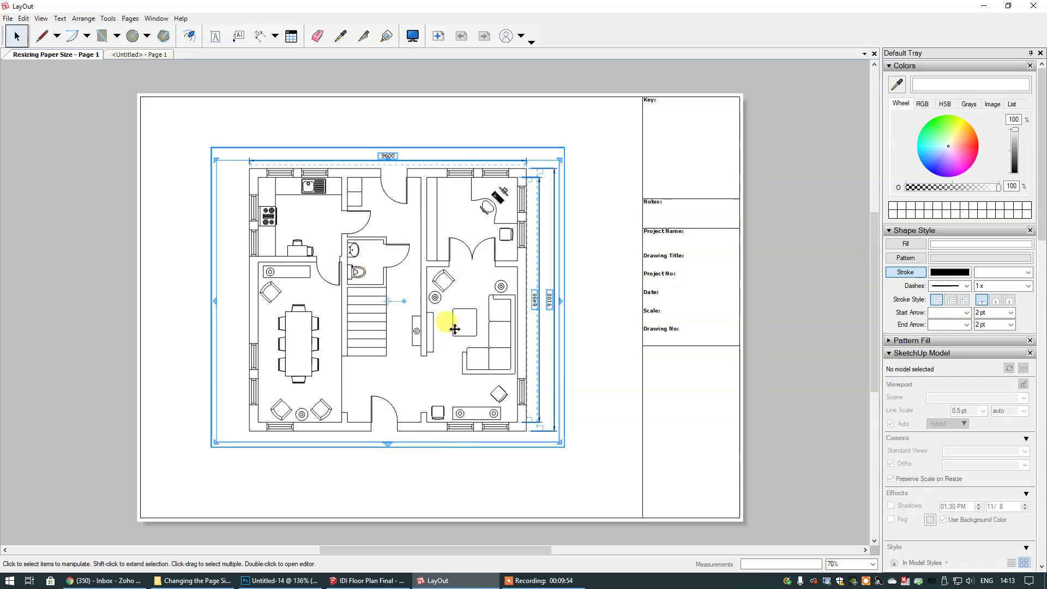
{"action": "left_click", "coordinate": [789, 275]}
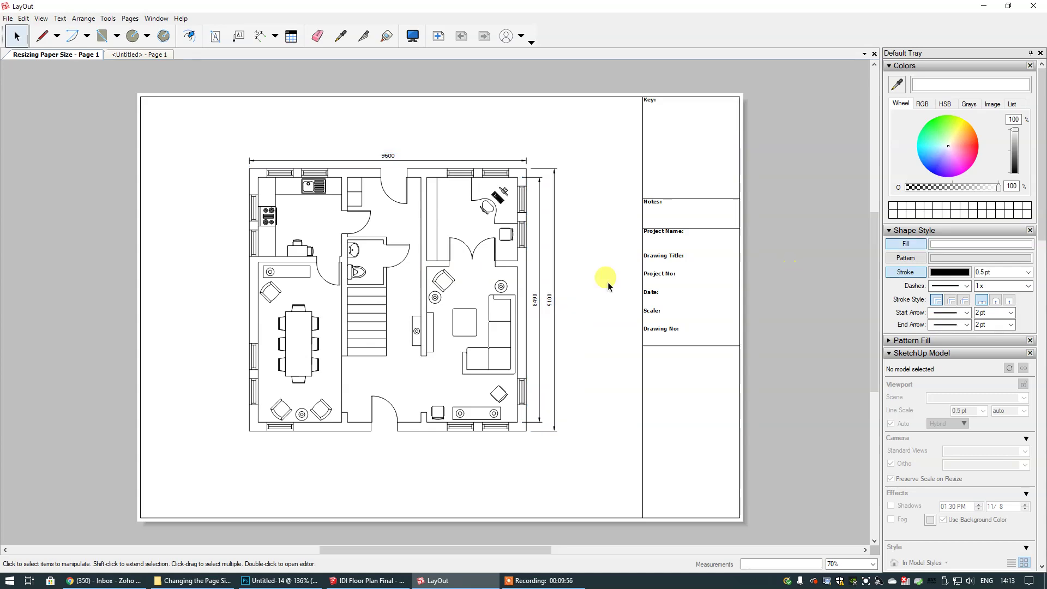
{"action": "left_click", "coordinate": [449, 356]}
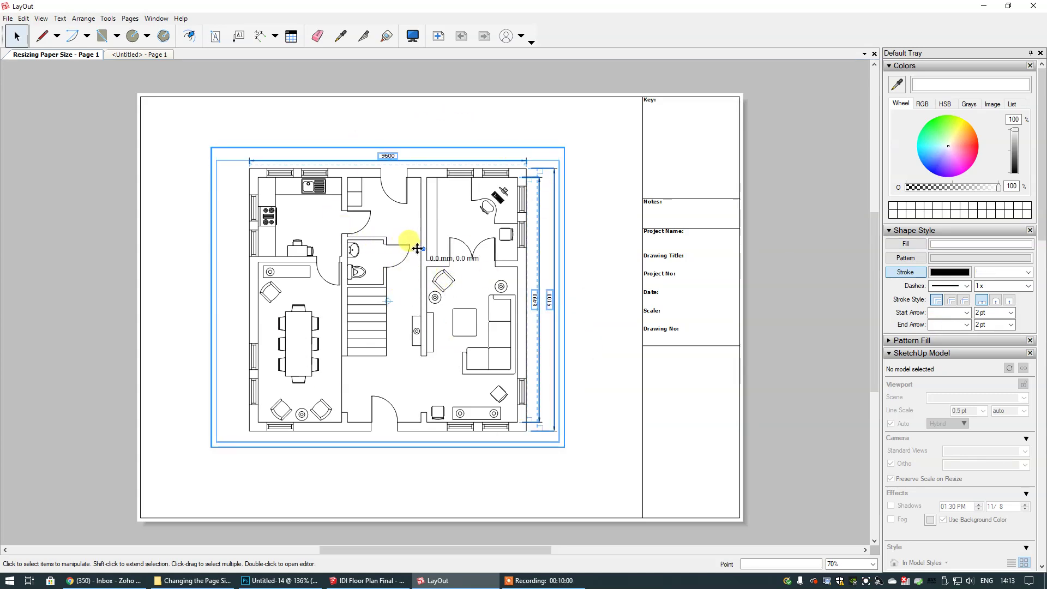
{"action": "left_click_drag", "start_coordinate": [409, 241], "coordinate": [401, 240]}
{"action": "left_click", "coordinate": [809, 303]}
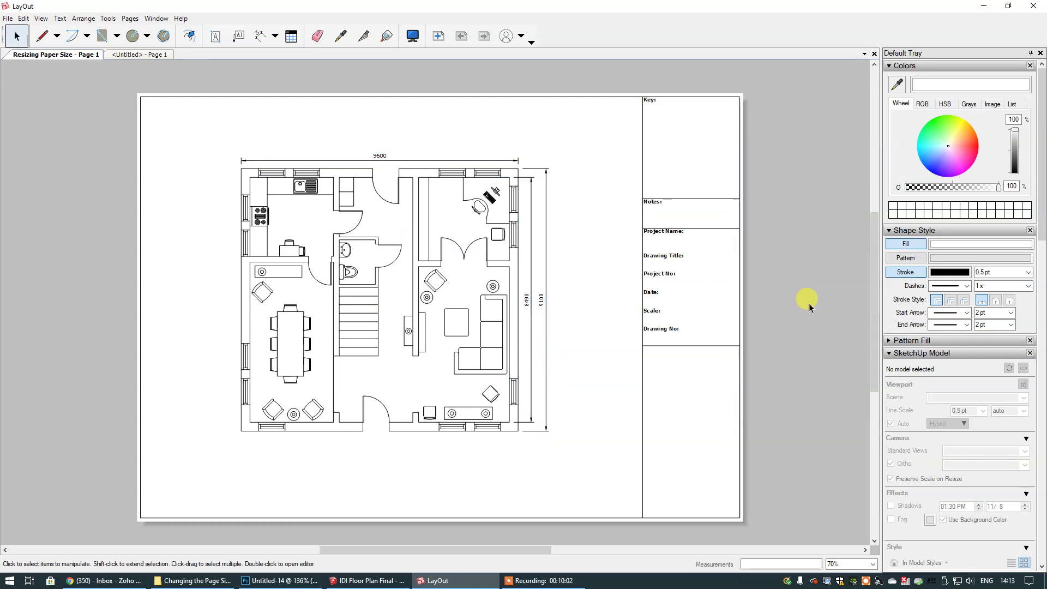
- Inside the floor-plan group, move the 9600 dimension further above the plan
{"action": "left_click", "coordinate": [409, 180]}
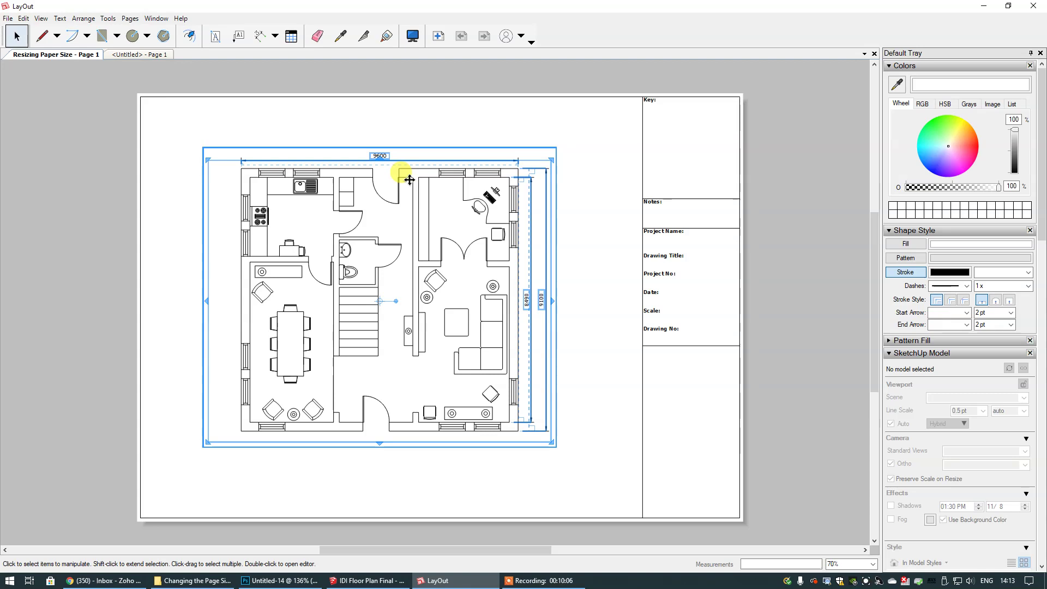
{"action": "double_click", "coordinate": [410, 182]}
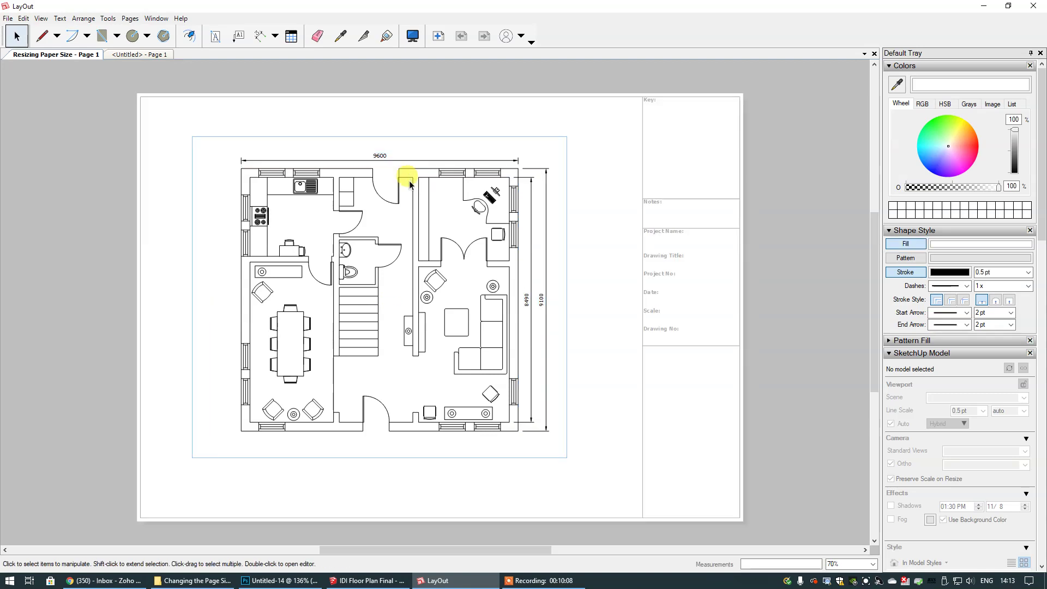
{"action": "left_click", "coordinate": [375, 154]}
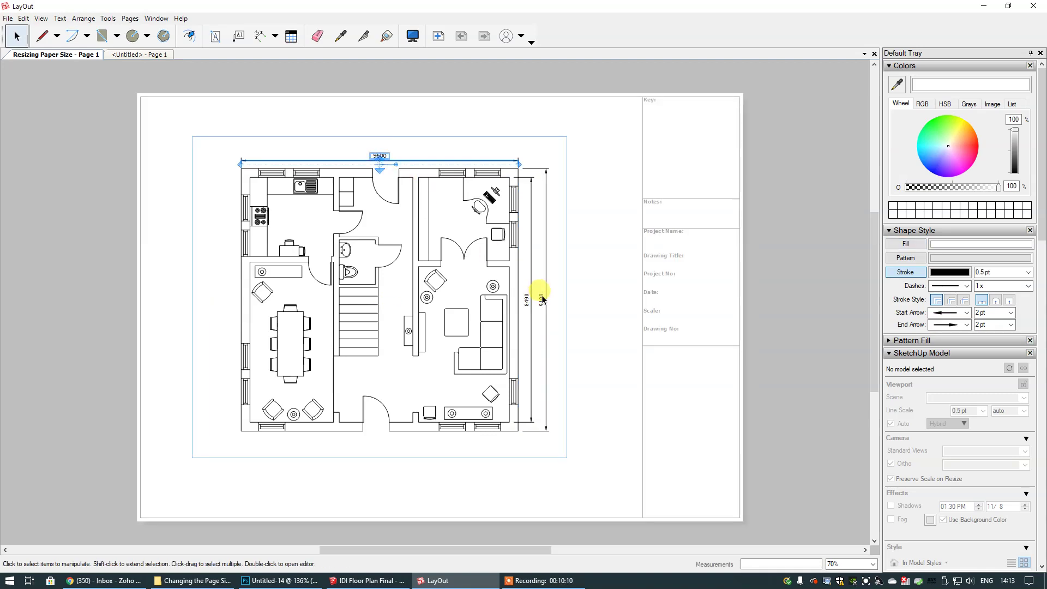
{"action": "left_click", "coordinate": [542, 295]}
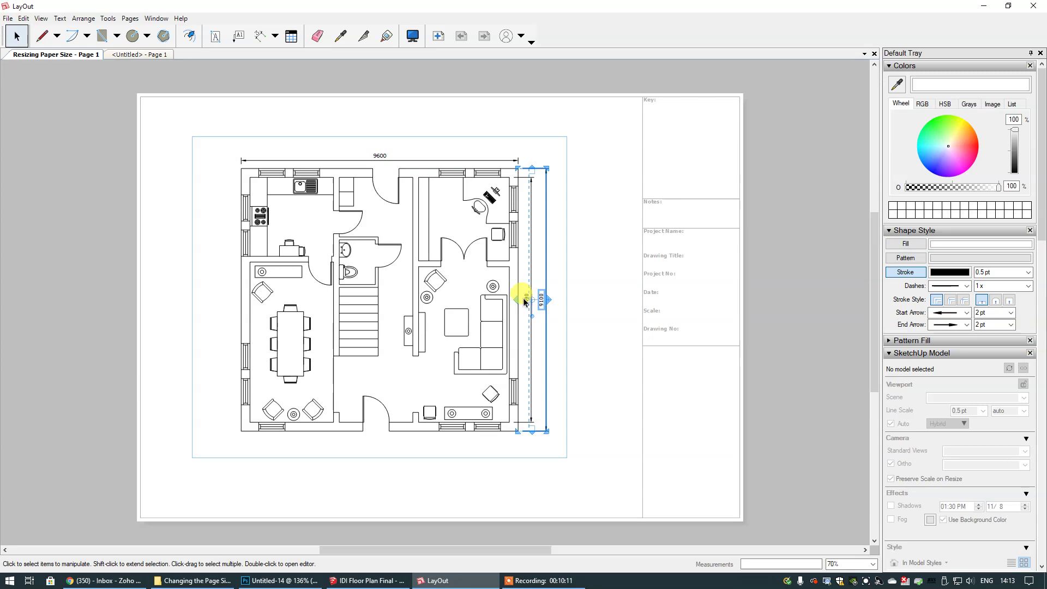
{"action": "left_click", "coordinate": [529, 224]}
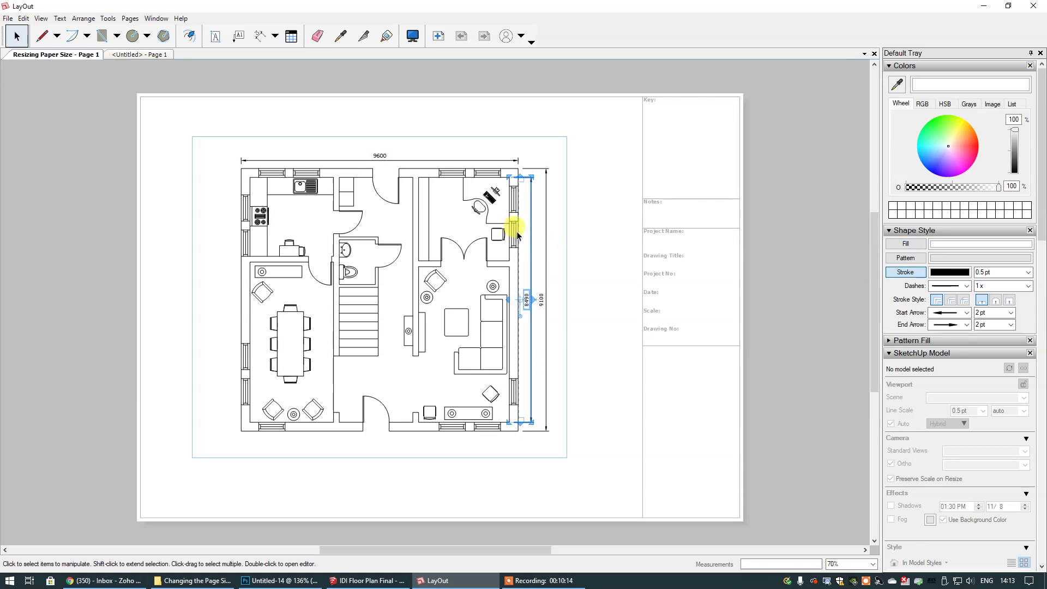
{"action": "left_click", "coordinate": [380, 157]}
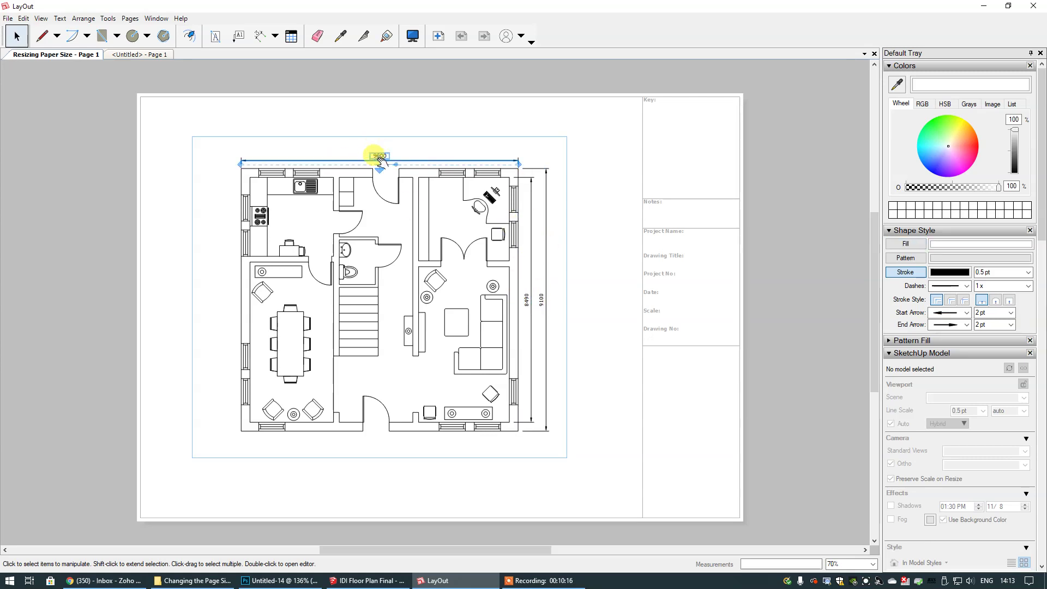
{"action": "left_click_drag", "start_coordinate": [376, 157], "coordinate": [380, 144]}
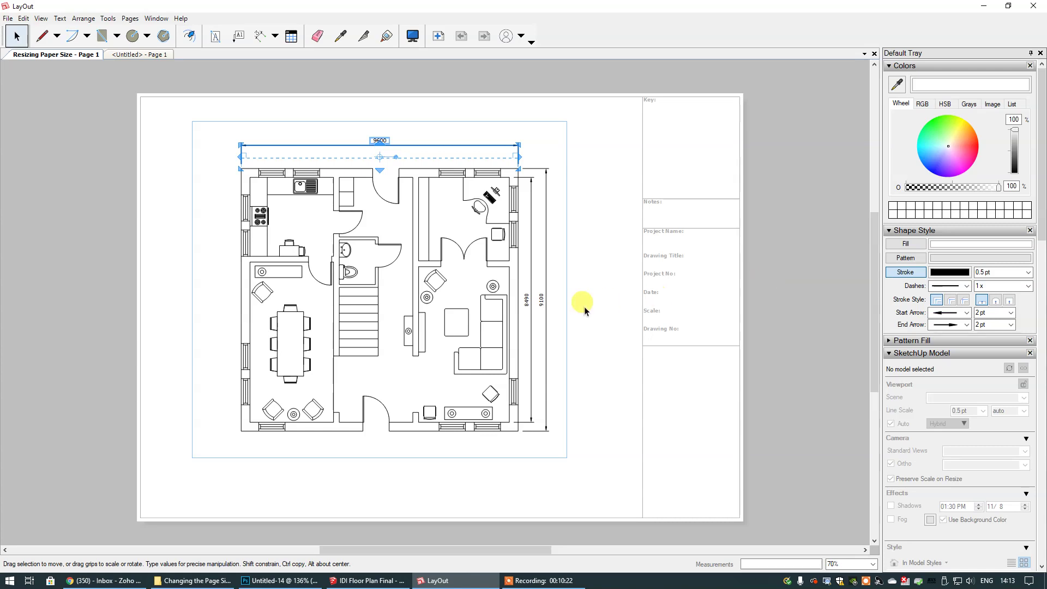
- Move the 9100 and 8490 dimensions further right of the plan
{"action": "left_click", "coordinate": [543, 300]}
{"action": "left_click_drag", "start_coordinate": [547, 301], "coordinate": [551, 299]}
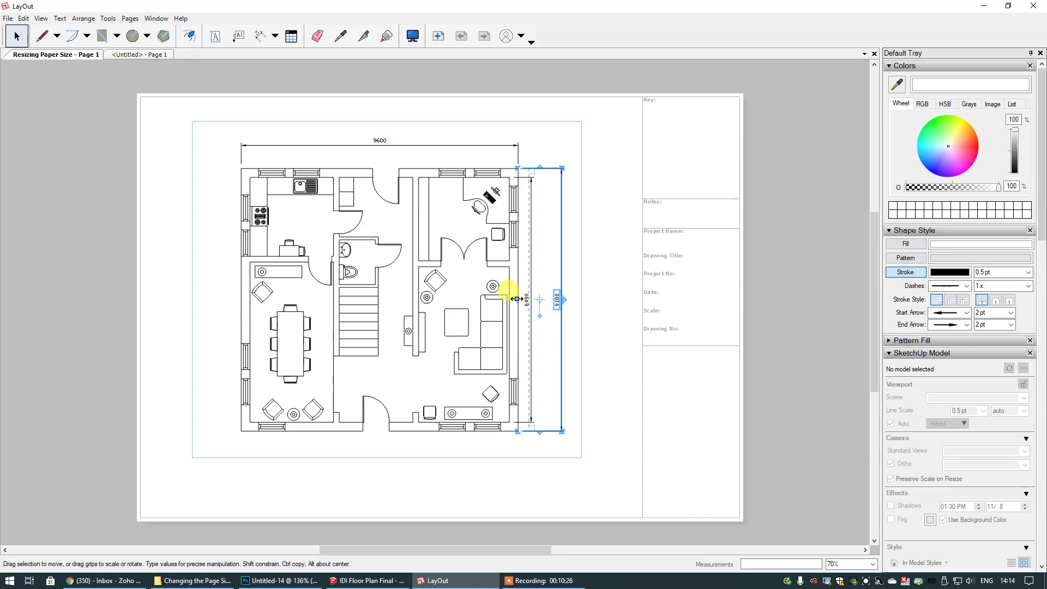
{"action": "left_click", "coordinate": [522, 301]}
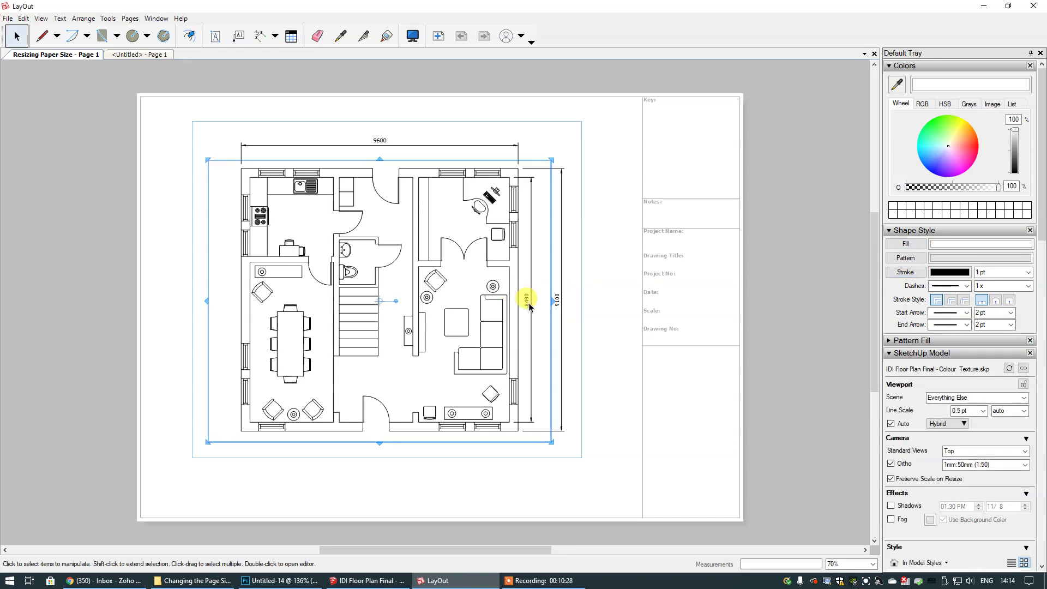
{"action": "left_click", "coordinate": [530, 290]}
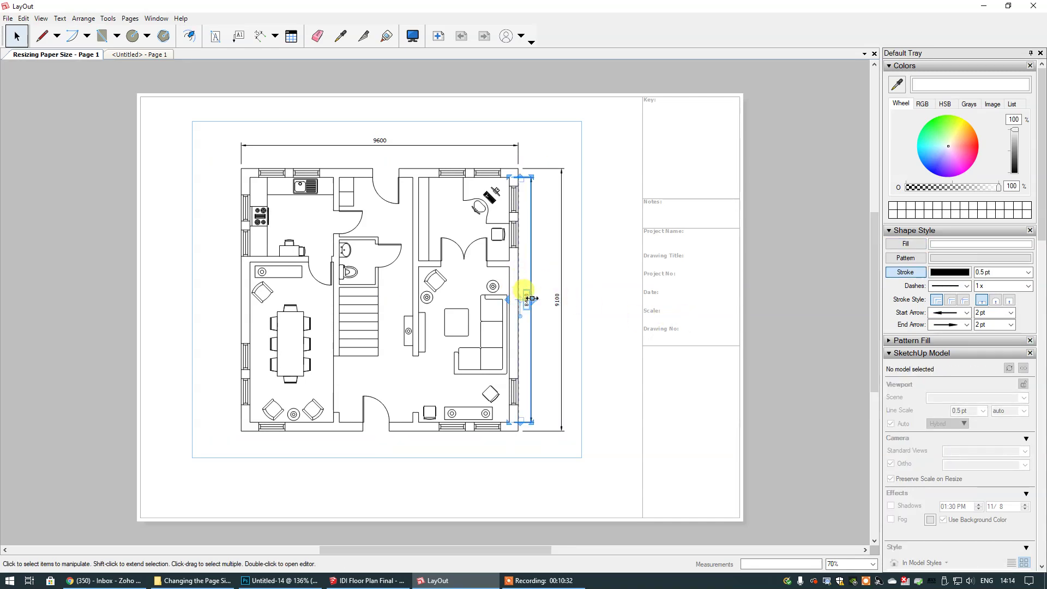
{"action": "left_click_drag", "start_coordinate": [527, 300], "coordinate": [539, 295]}
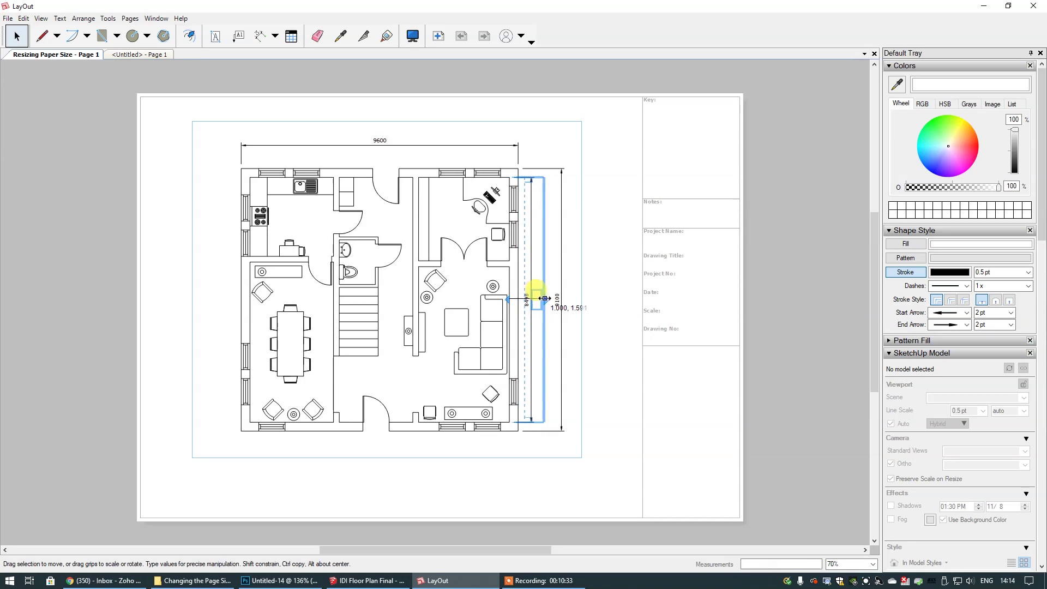
{"action": "left_click", "coordinate": [788, 330]}
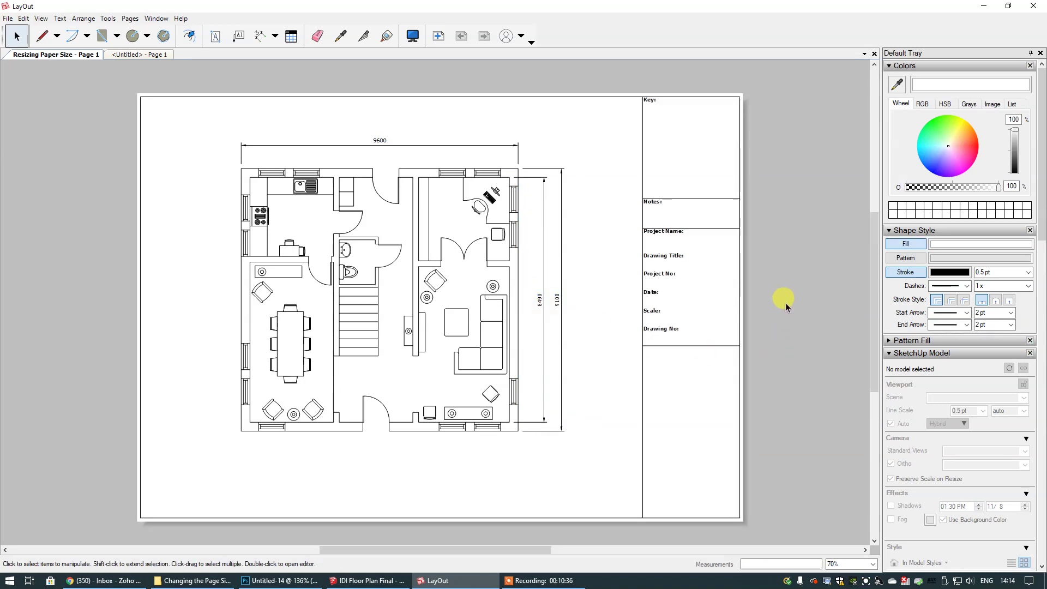